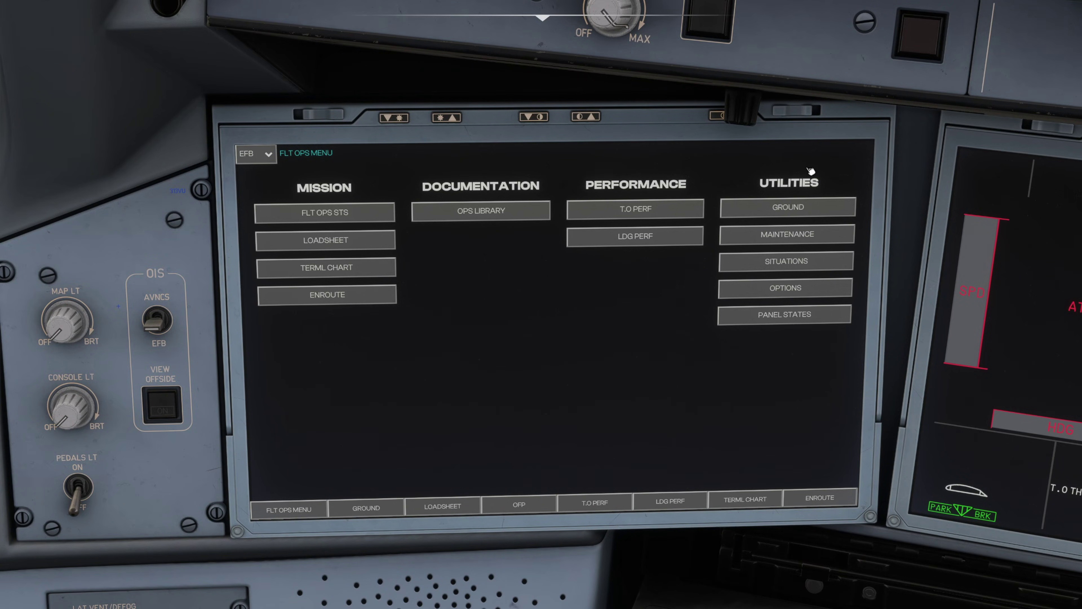
- Open the EFB ground services page and examine the ground handling requests offered by the GSX integration
key(ctrl+space)
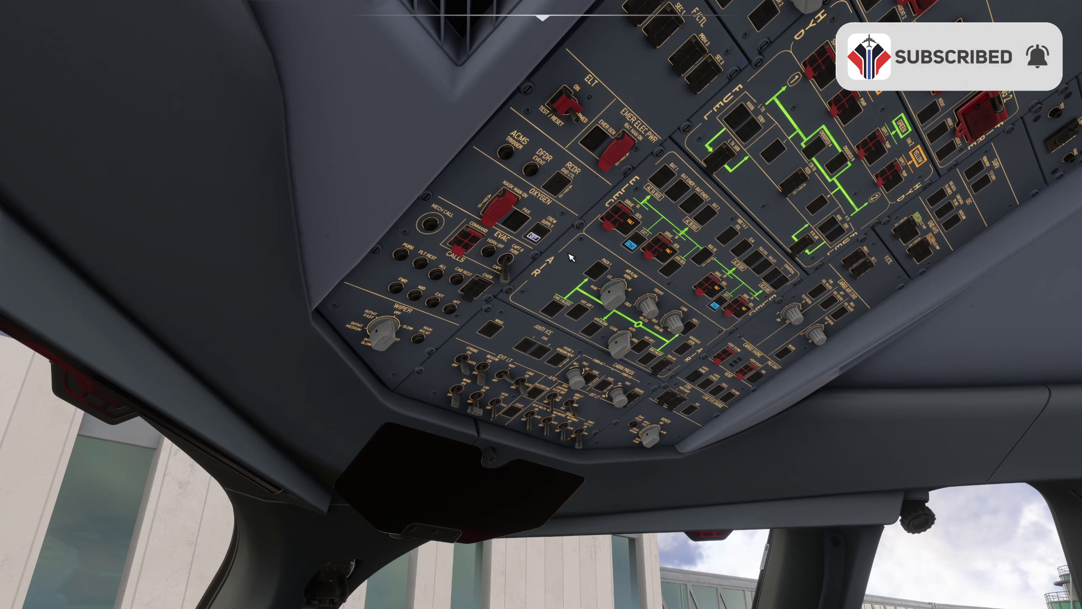
key(alt+1)
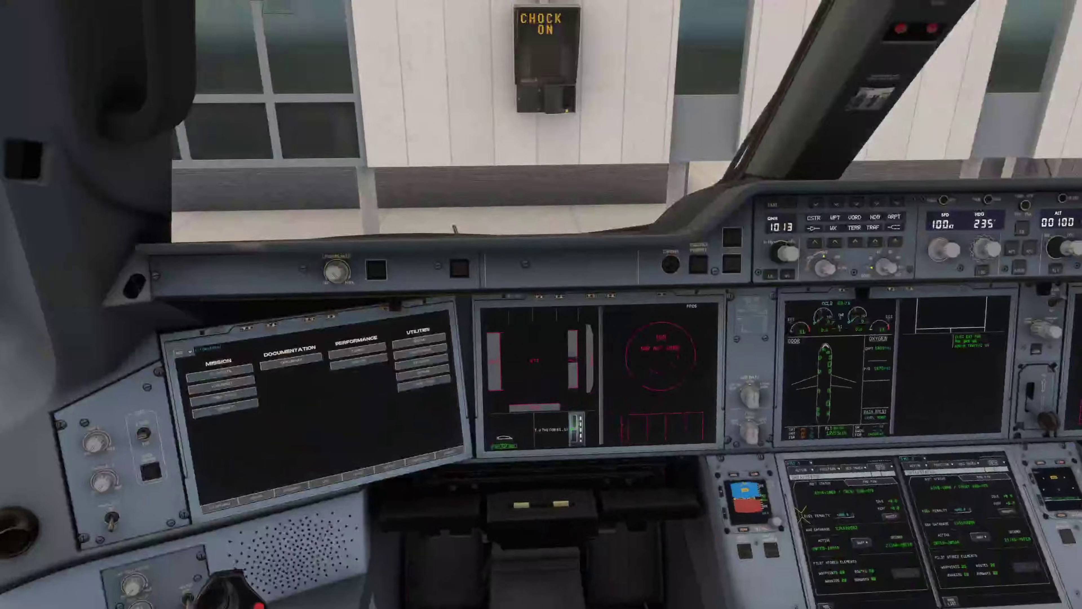
key(alt+2)
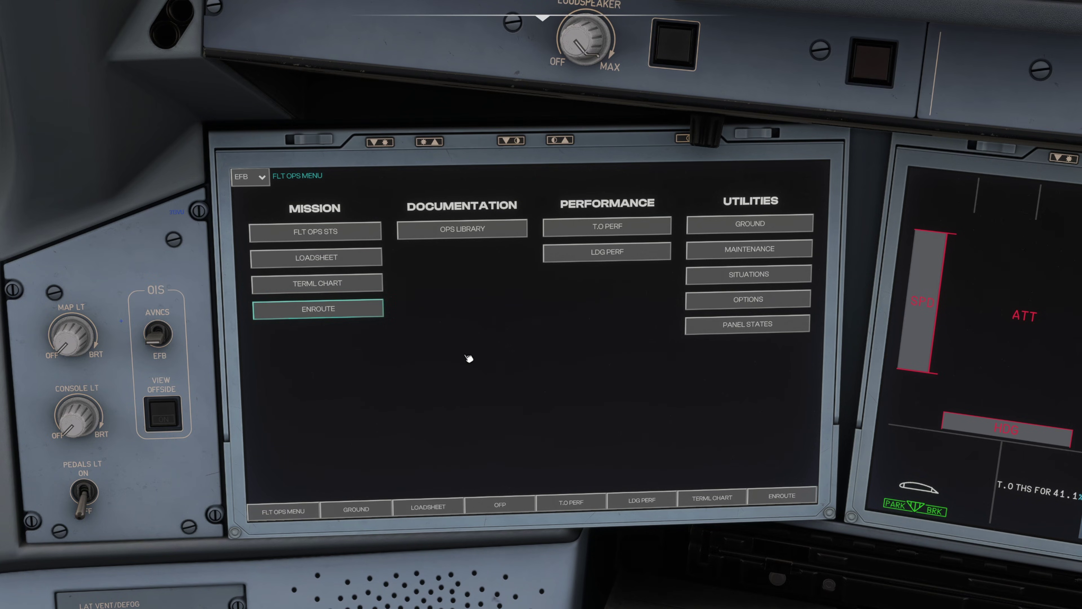
click(750, 228)
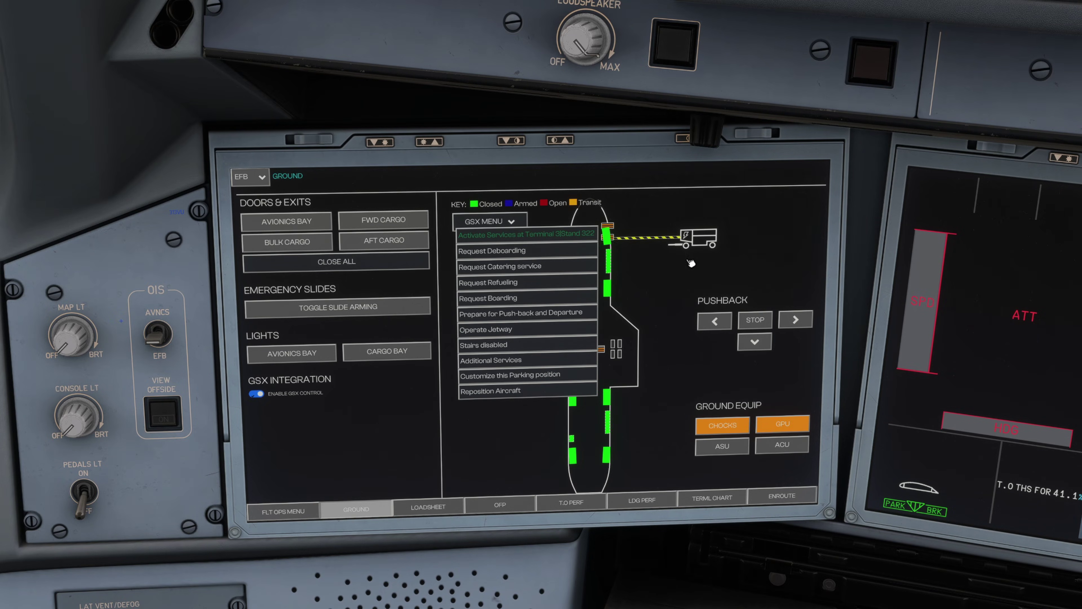
click(511, 223)
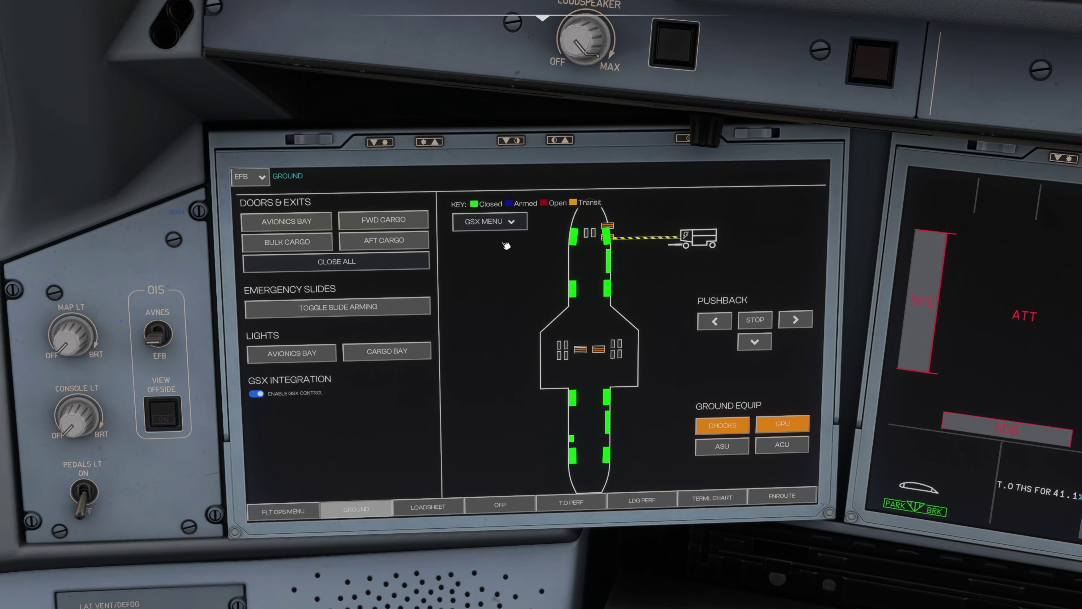
click(511, 223)
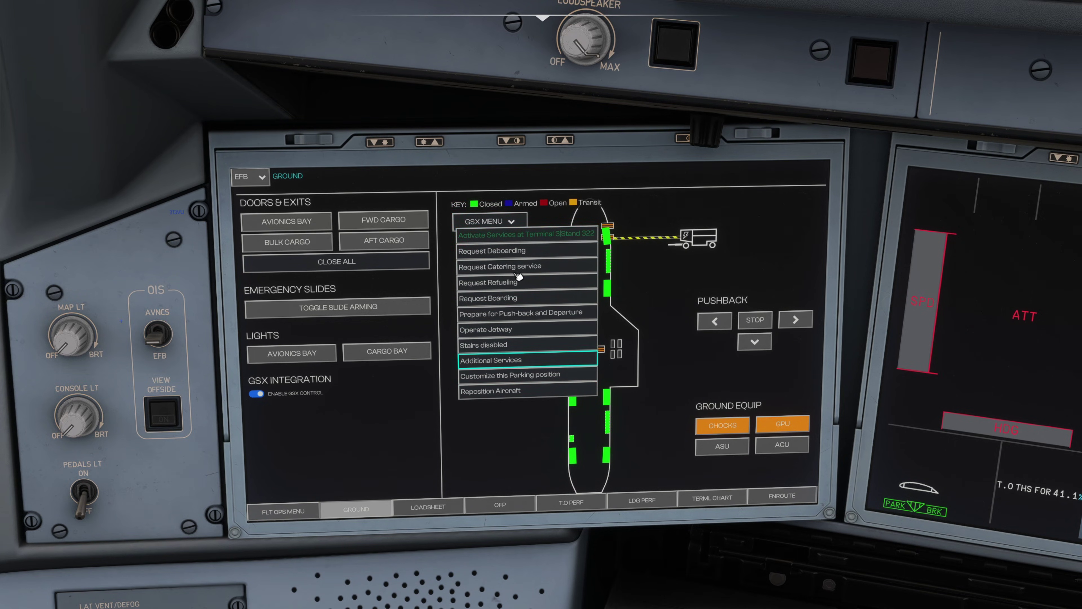
click(511, 222)
mouse_move(537, 4)
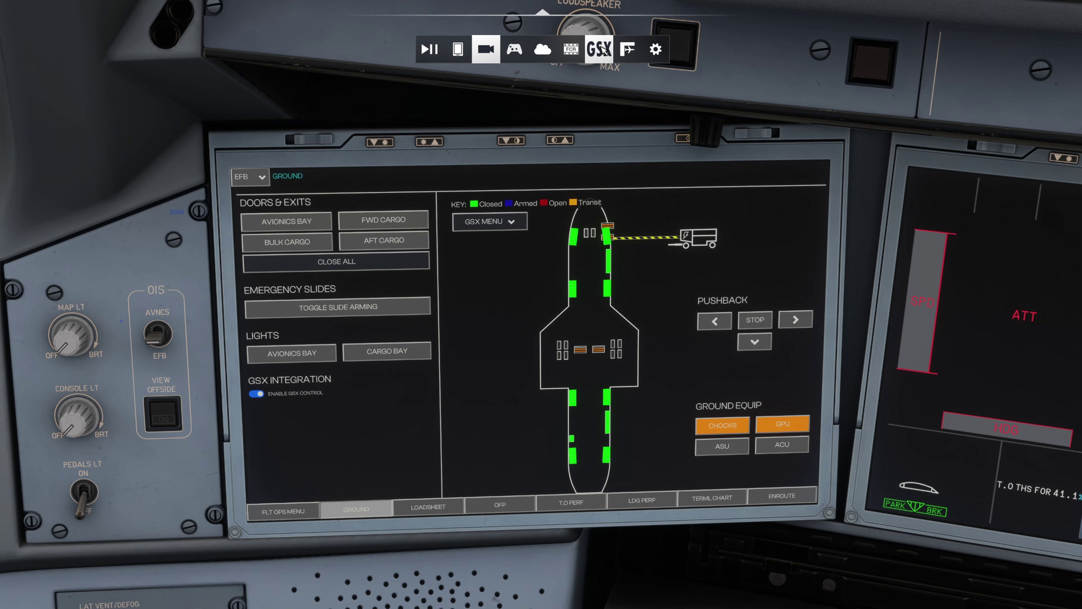
click(511, 222)
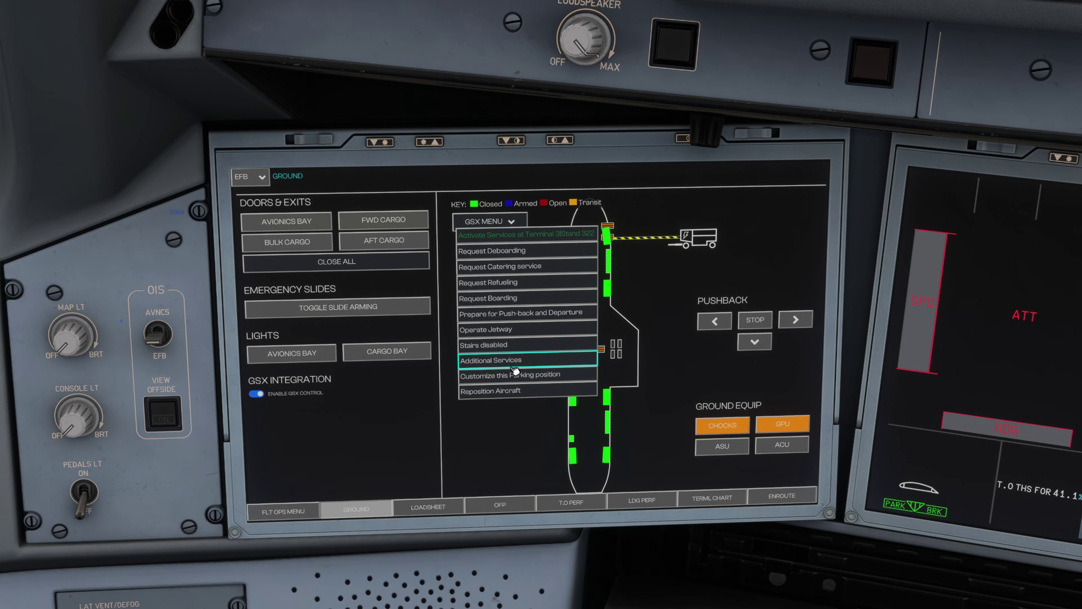
click(514, 221)
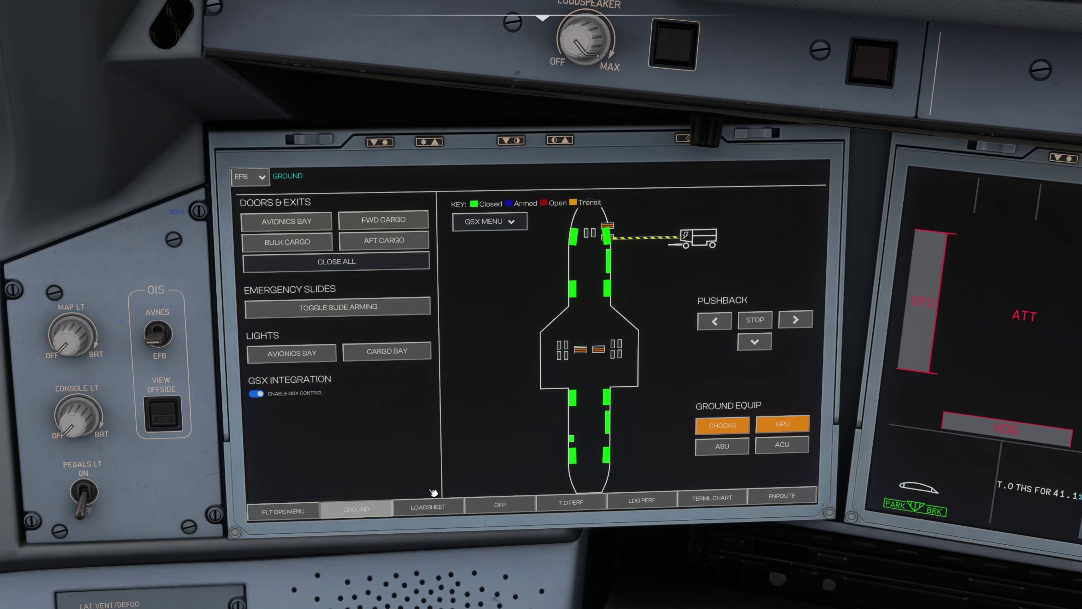
- Set the IRS alignment time to Fast in the EFB aircraft options
click(690, 512)
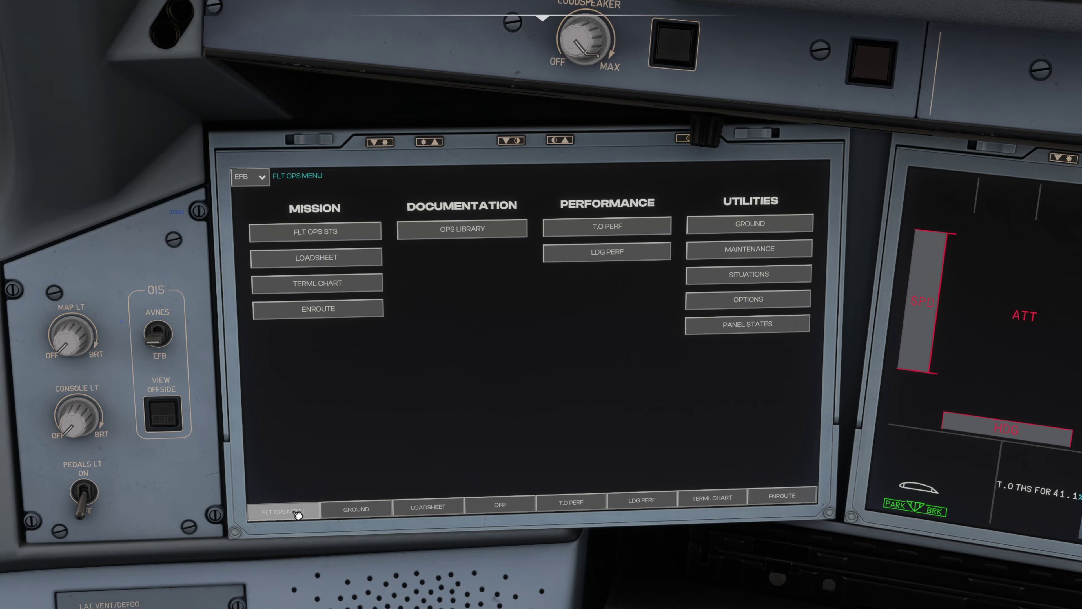
click(735, 300)
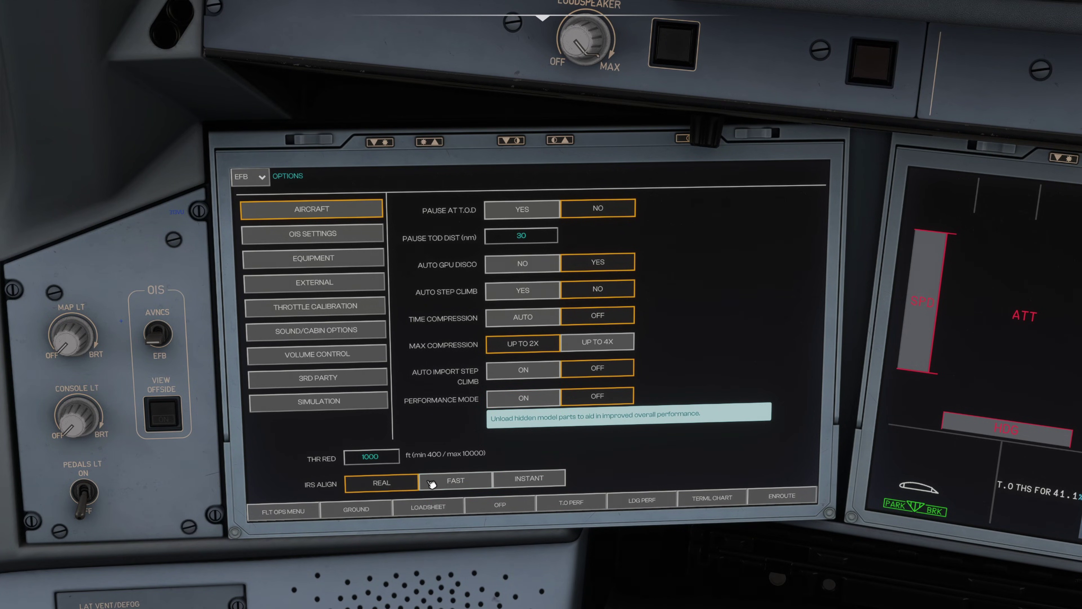
click(459, 482)
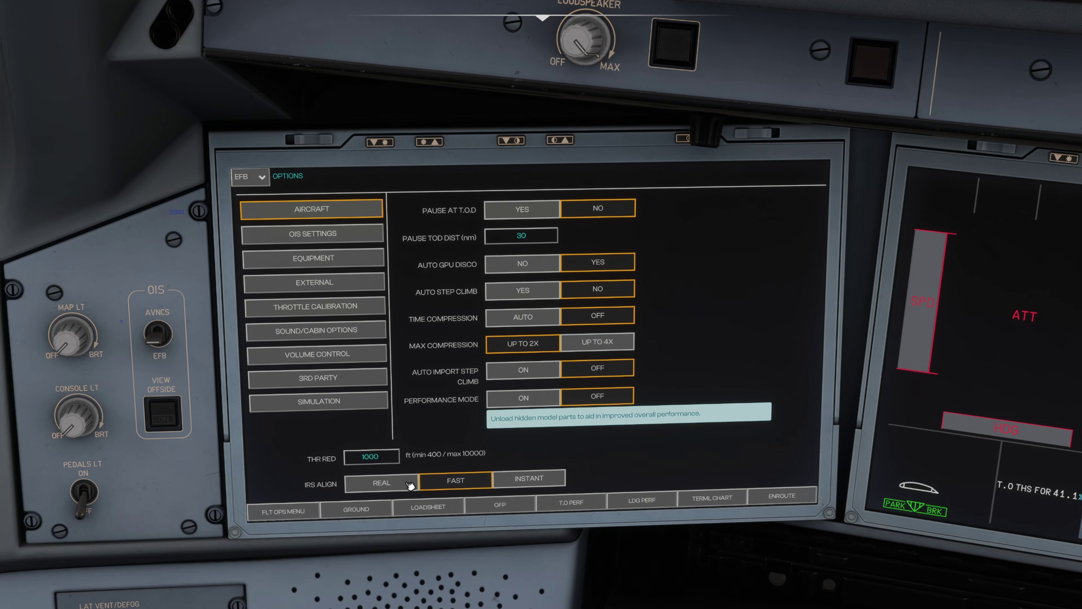
- Enable automatic EFB brightness in the OIS settings and review the Equipment and External options
click(345, 241)
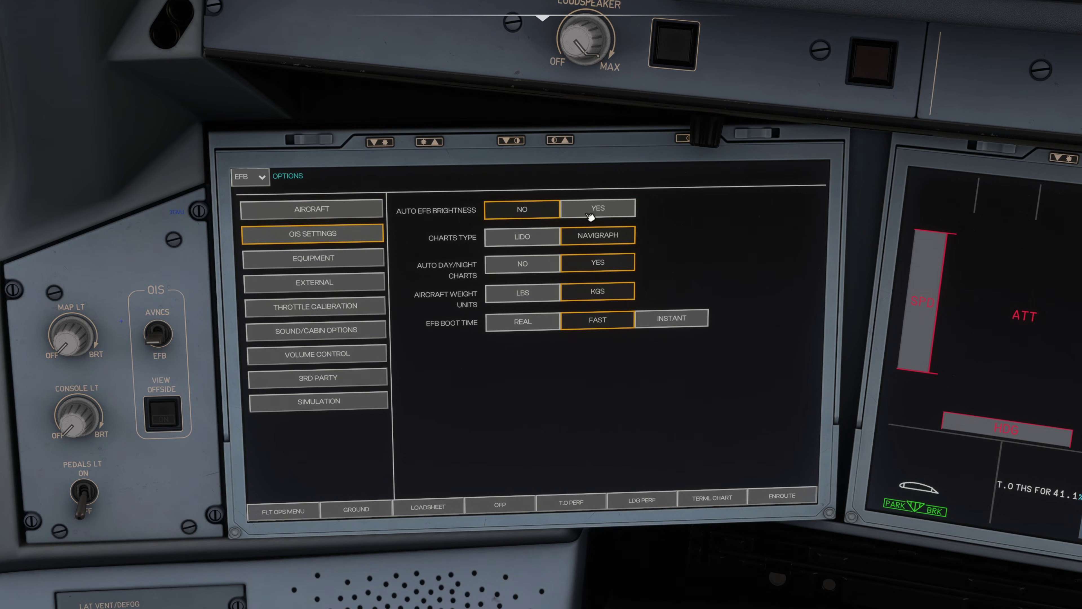
click(606, 216)
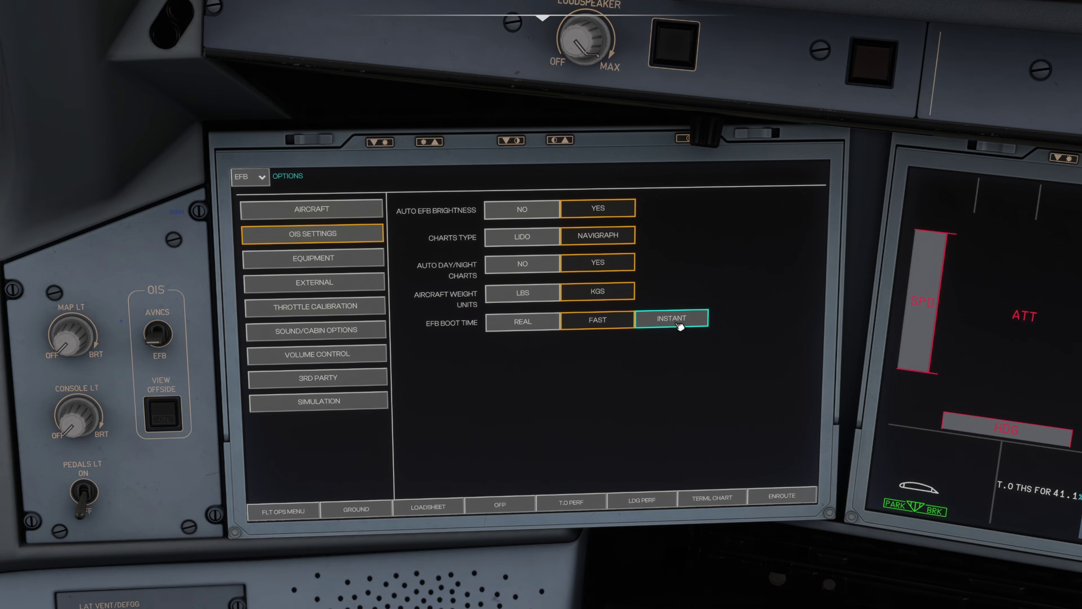
click(342, 264)
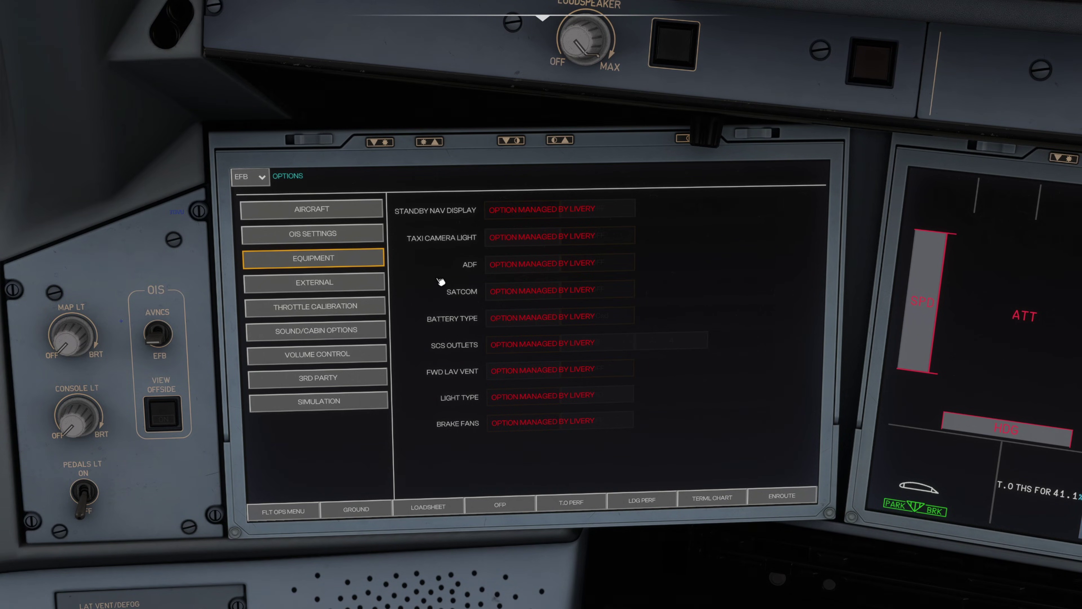
click(375, 283)
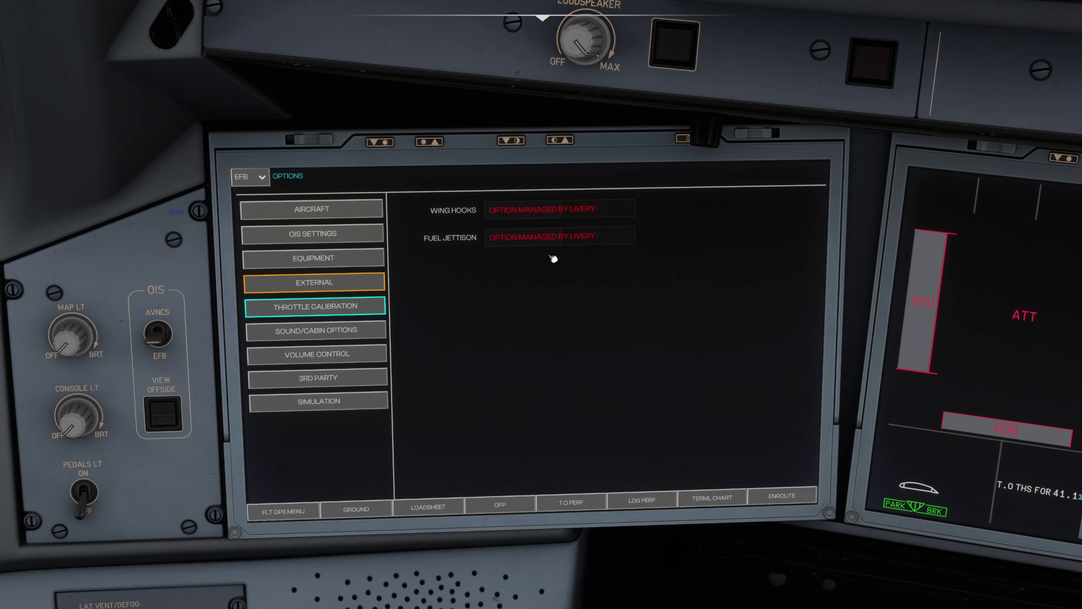
- Open the throttle calibration options and check the thrust levers' travel on the centre pedestal, returning them to idle
click(364, 312)
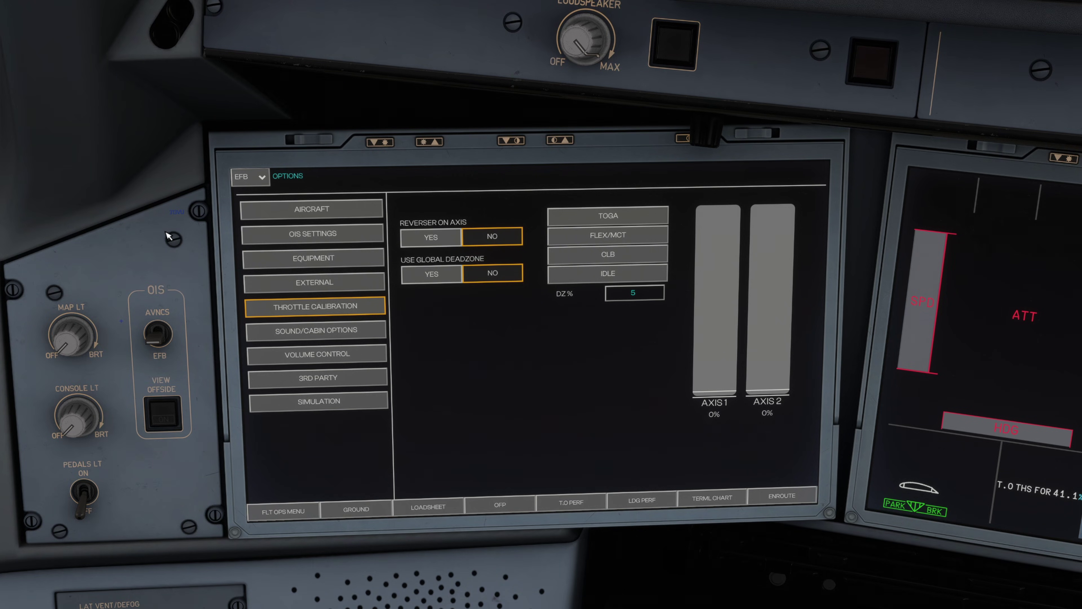
scroll(168, 234, down, 3)
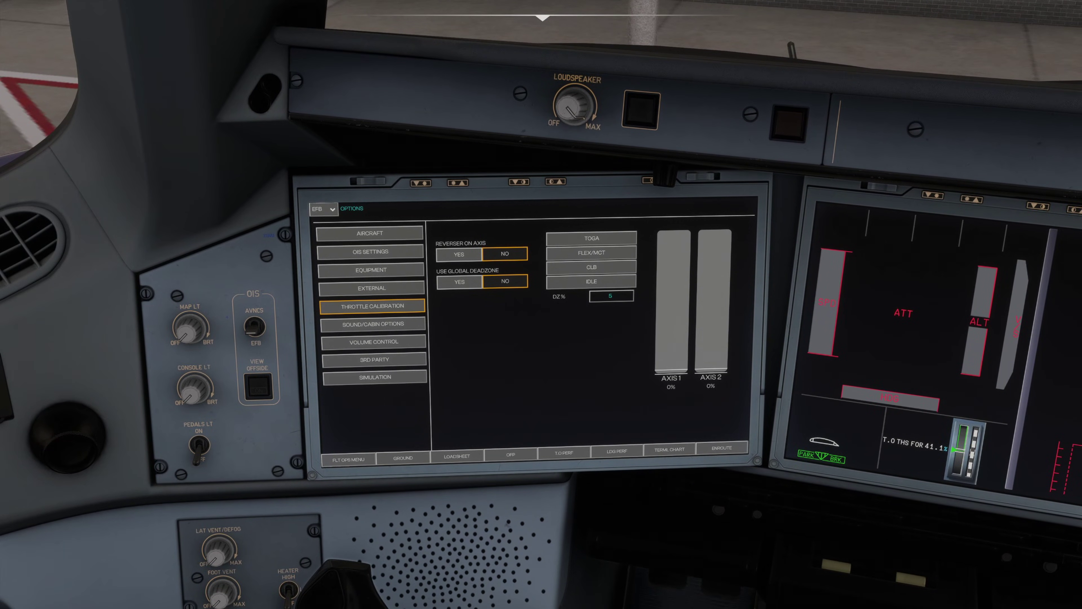
key(alt+2)
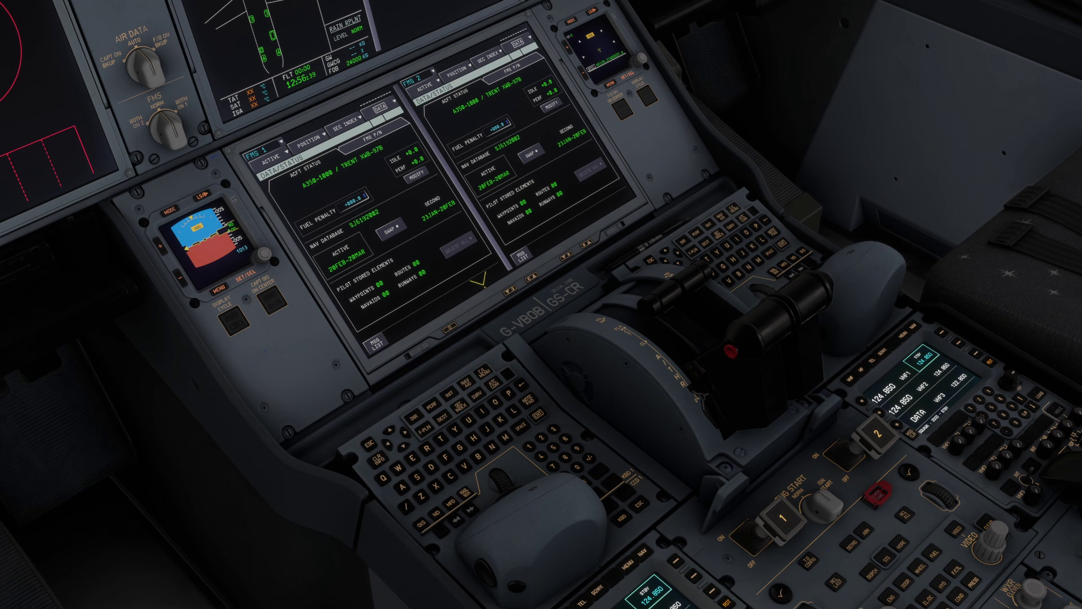
key(F3)
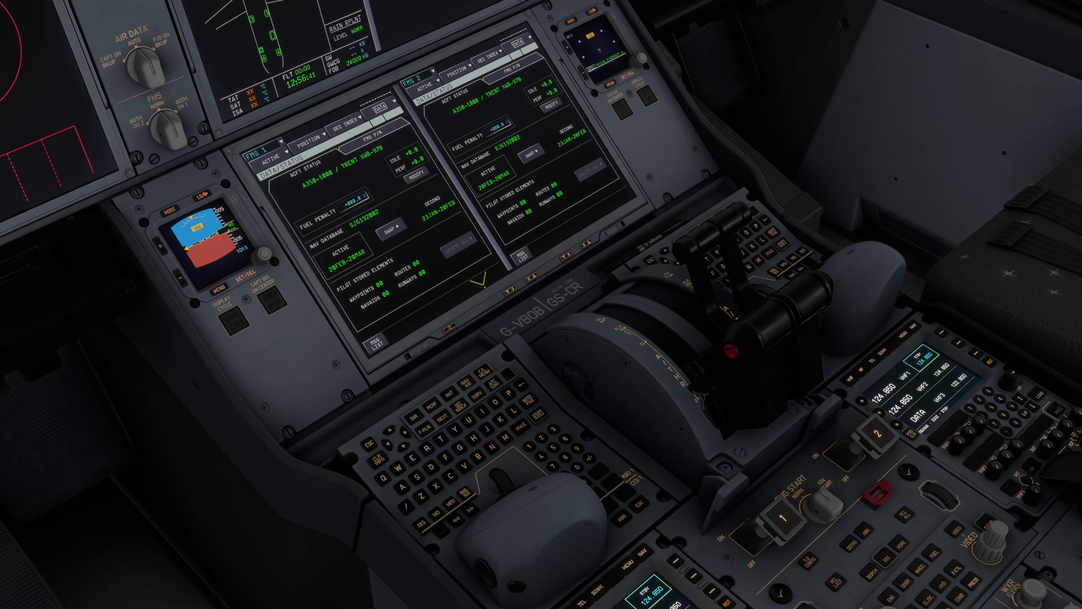
key(F3)
key(F3)
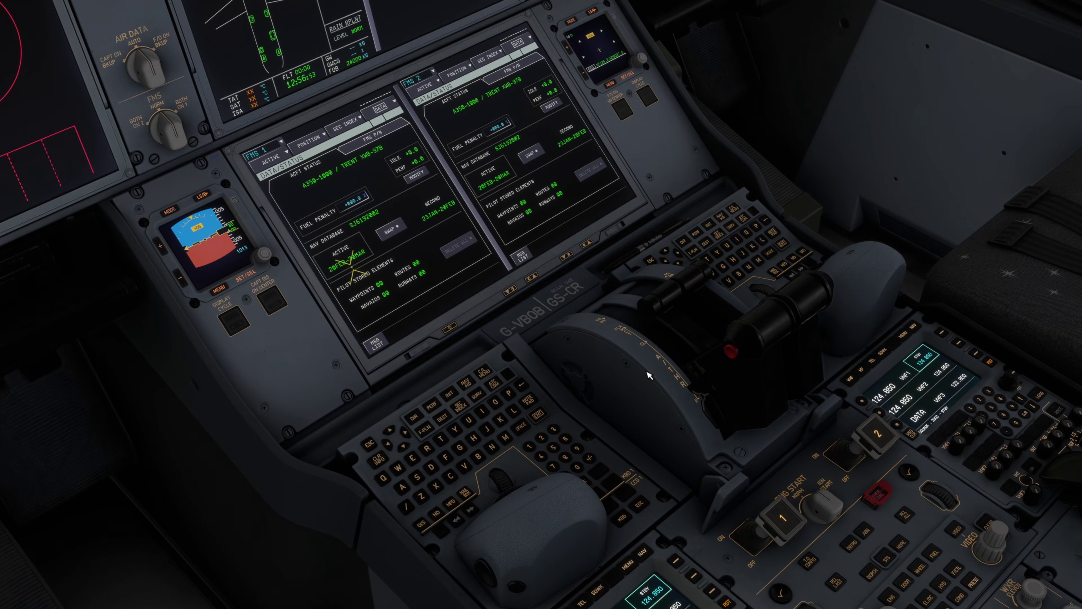
key(F3)
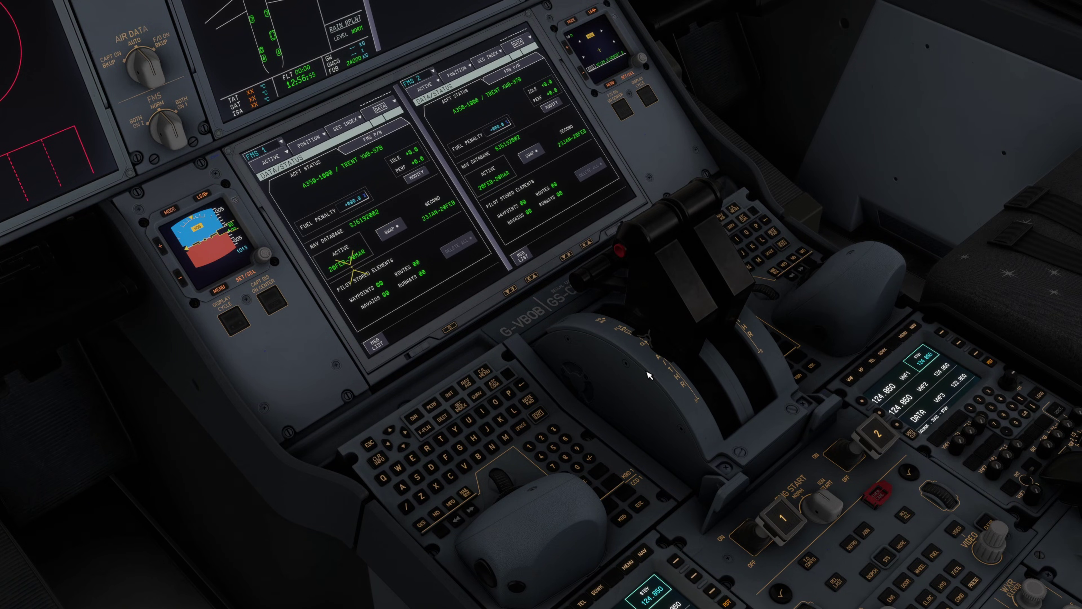
key(F2)
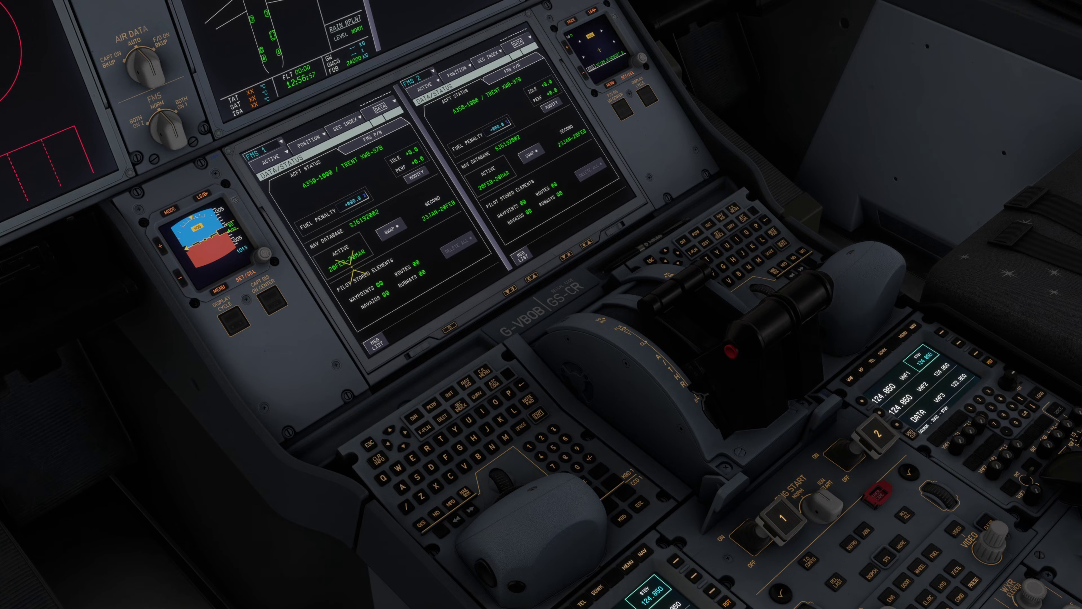
- Calibrate the Idle detent with both throttle axes at 0%
key(alt+1)
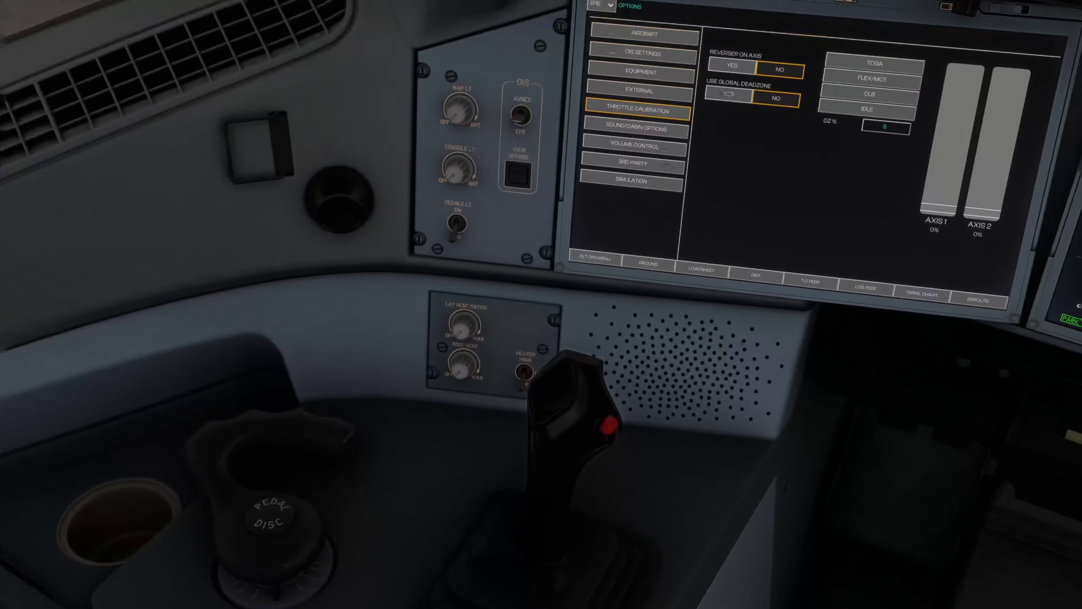
scroll(603, 381, up, 3)
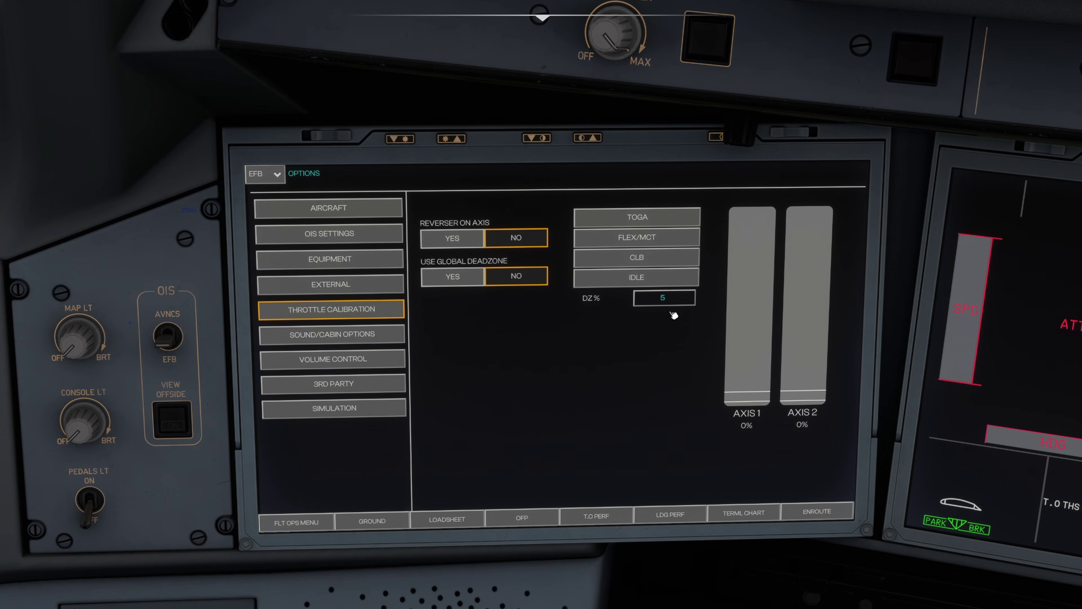
click(661, 282)
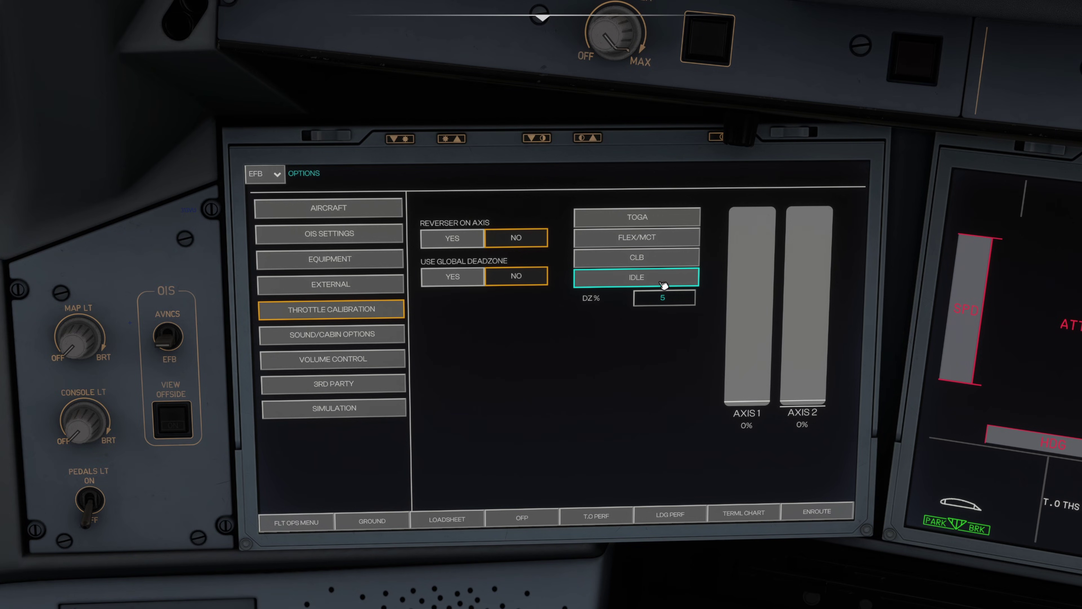
click(658, 282)
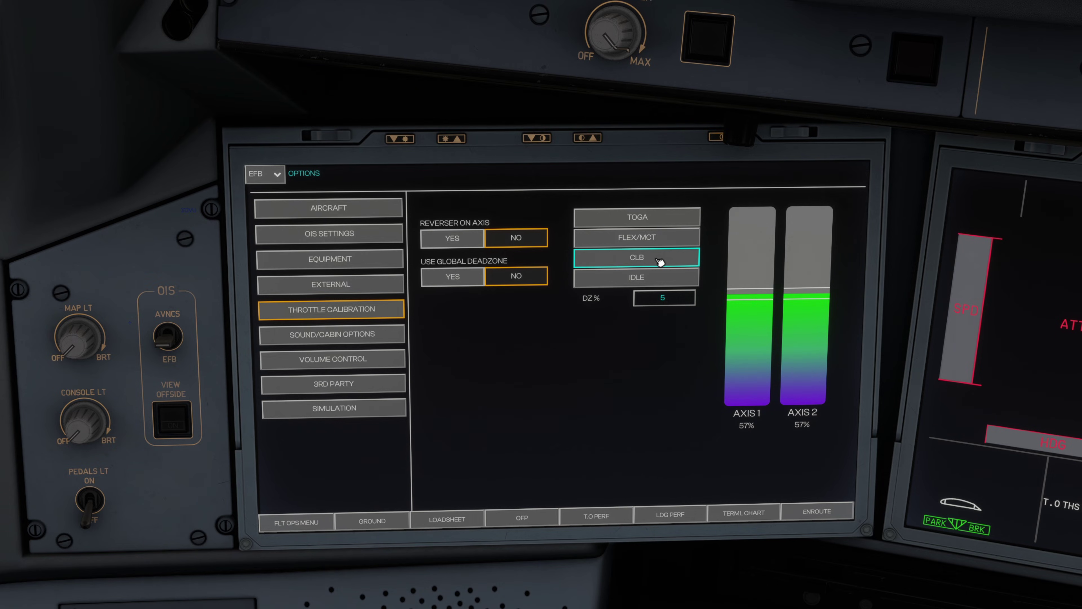
- Set the throttle dead zone to 15% and calibrate the CLB detent with both axes at about 61%
click(669, 298)
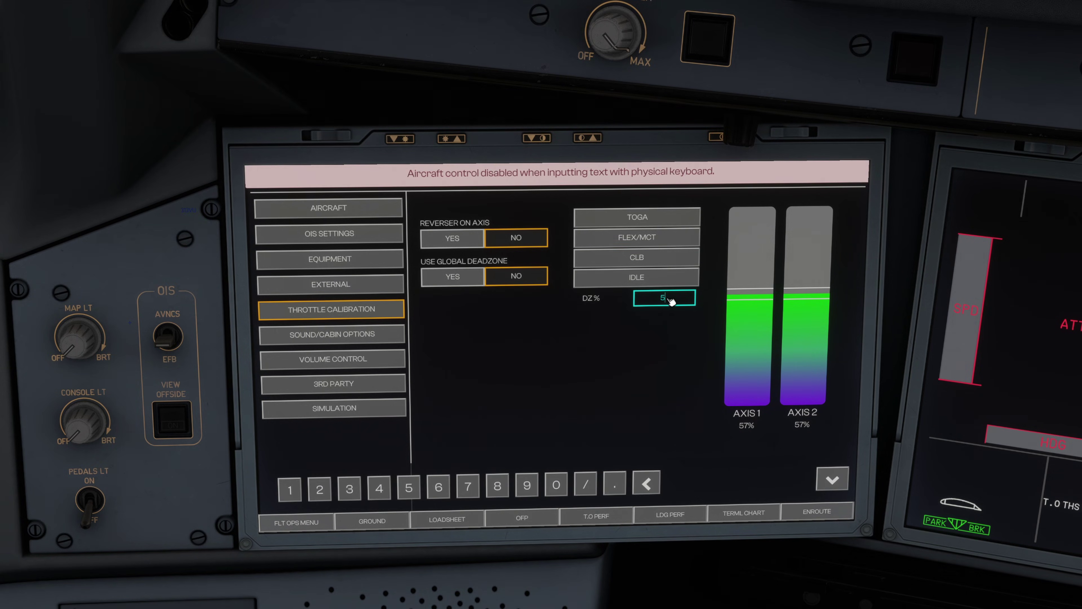
text(10)
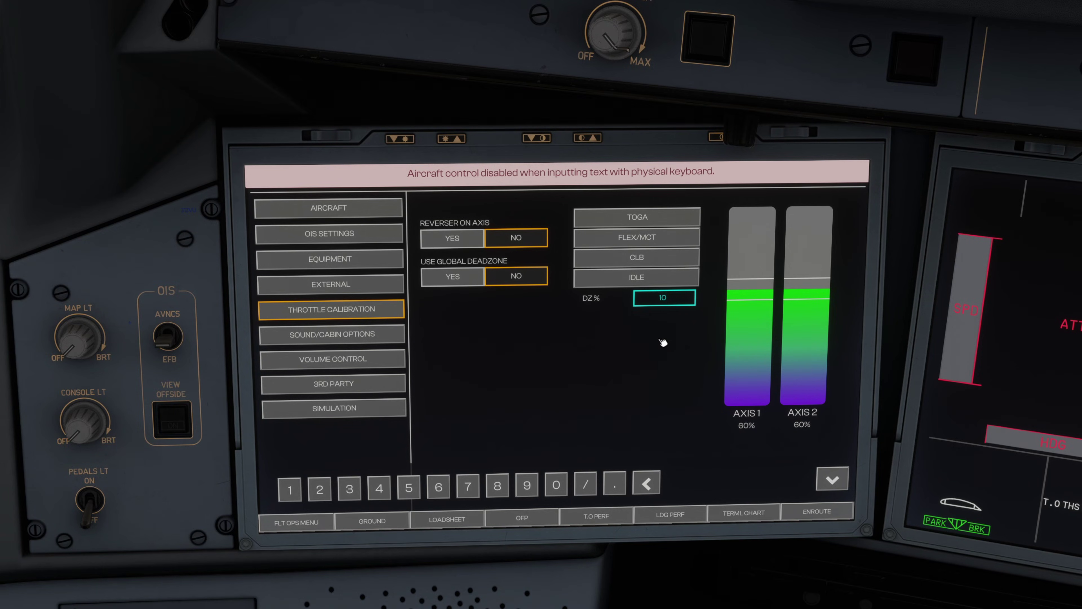
key(BackSpace)
text(5)
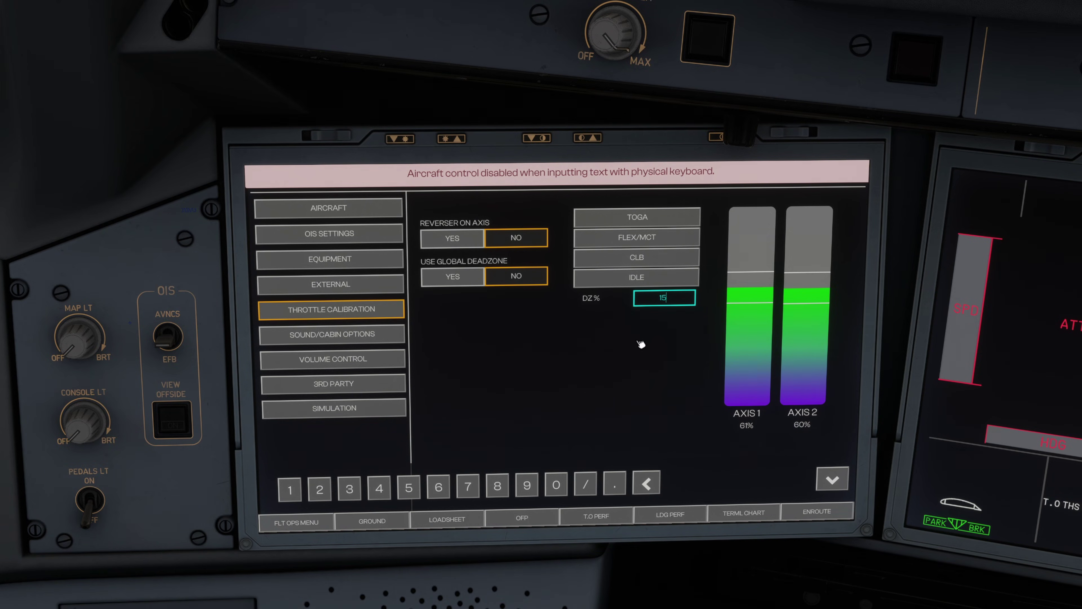
click(645, 258)
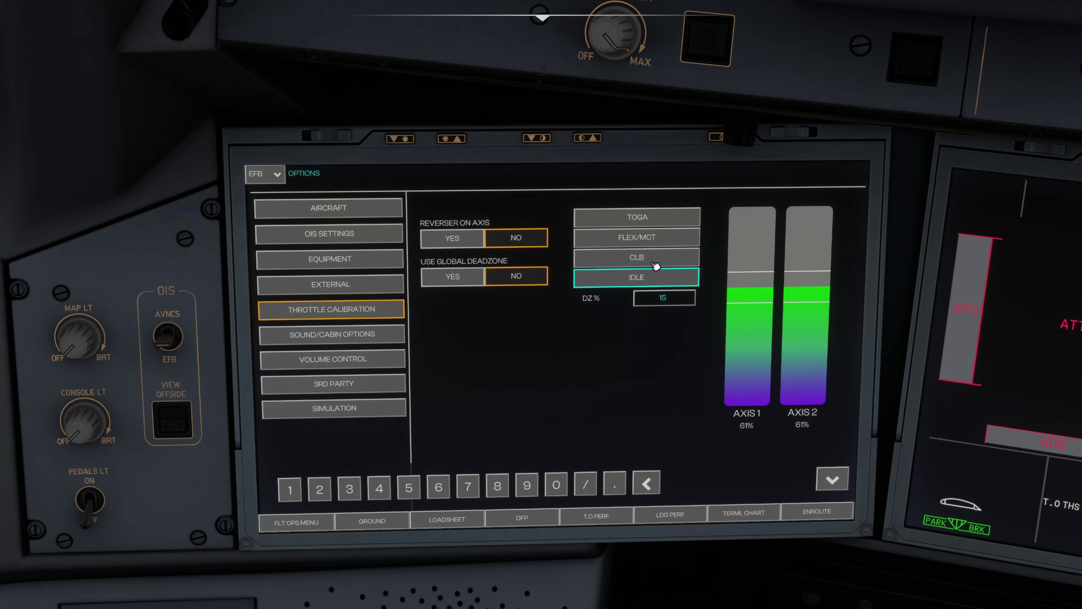
click(657, 259)
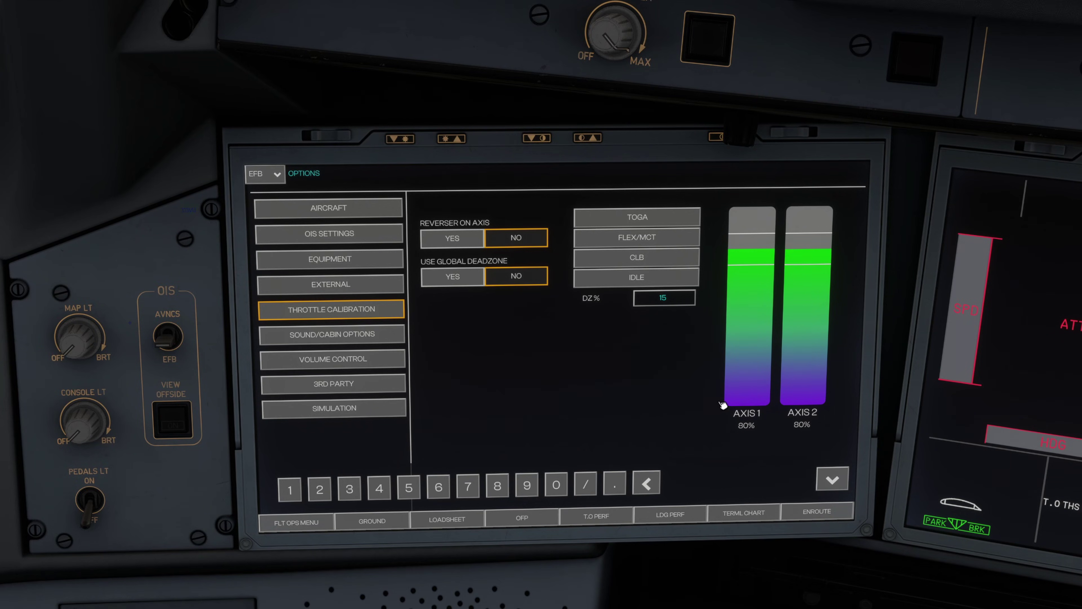
- Set the throttle dead zone to 10% and calibrate the FLEX/MCT detent with both axes at 80%
click(678, 299)
key(BackSpace)
text(0)
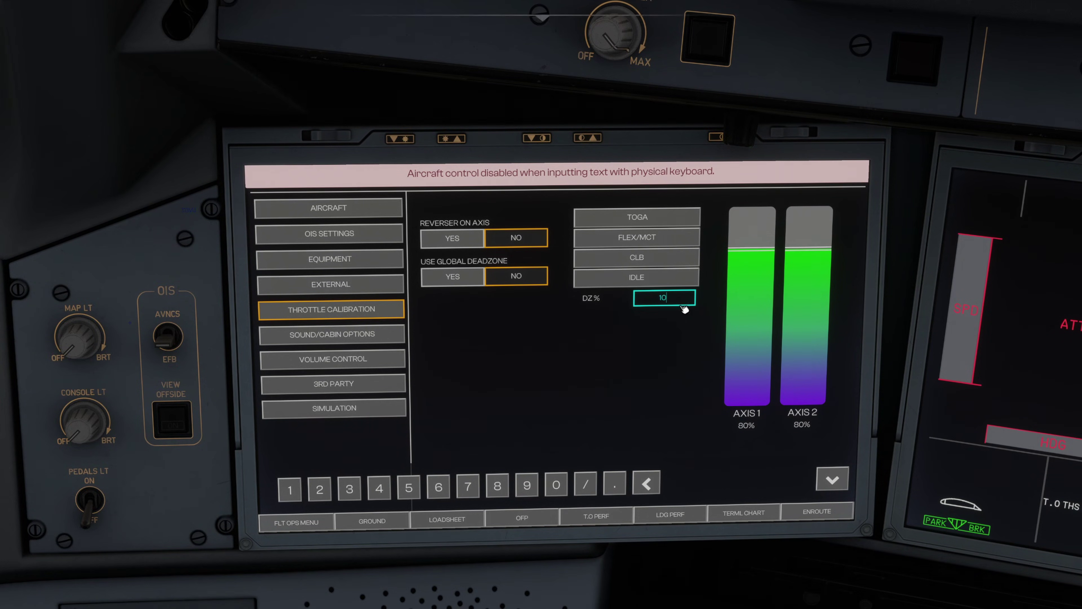
click(682, 329)
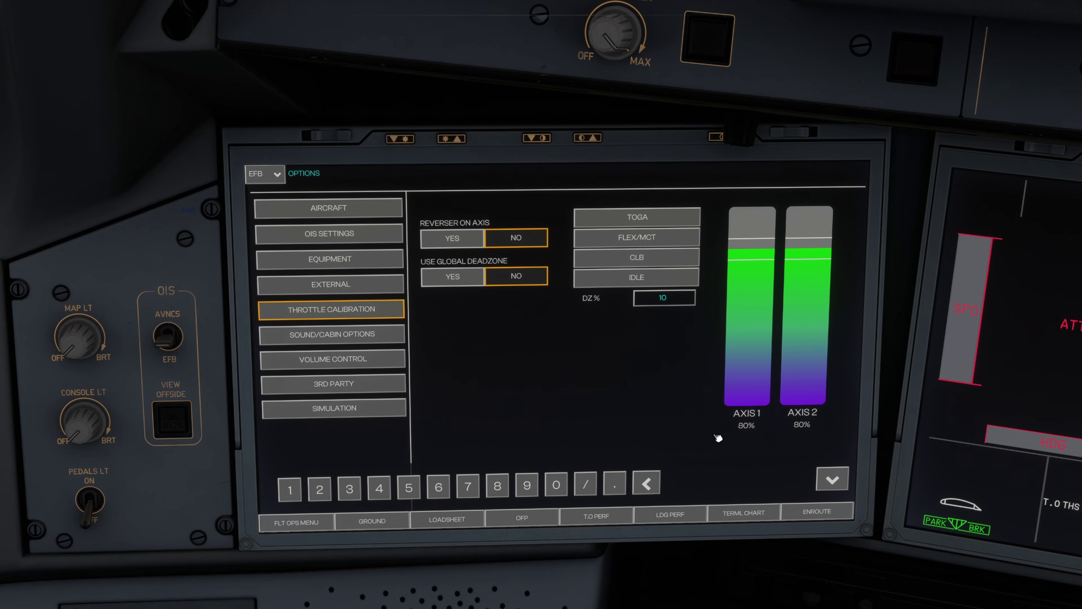
click(665, 242)
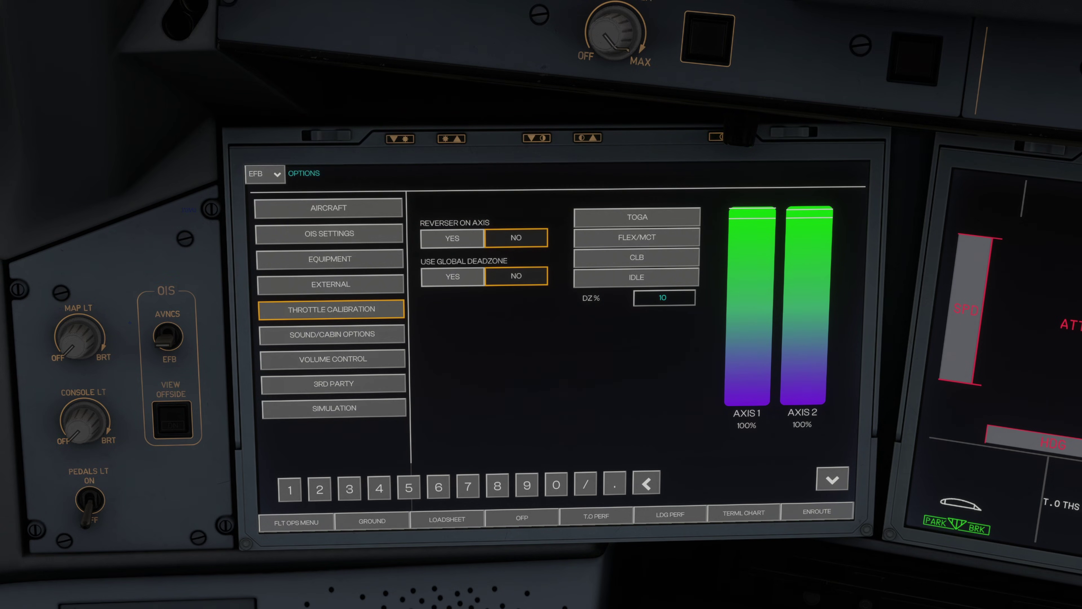
- Set the throttle dead zone to 5% and calibrate the TOGA detent with both axes at 100%
click(678, 304)
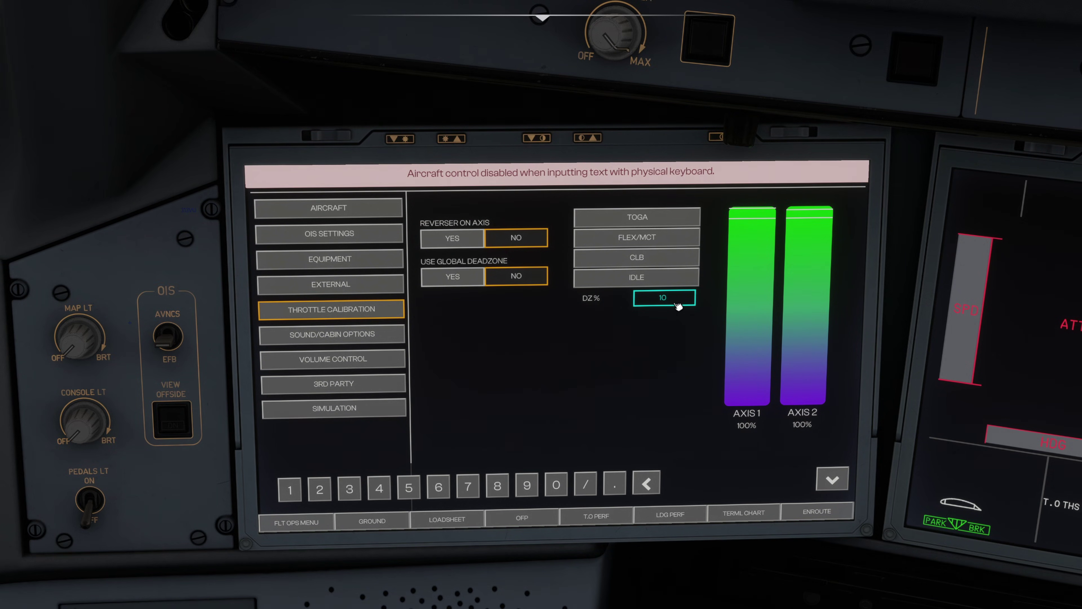
key(BackSpace)
key(BackSpace)
text(5)
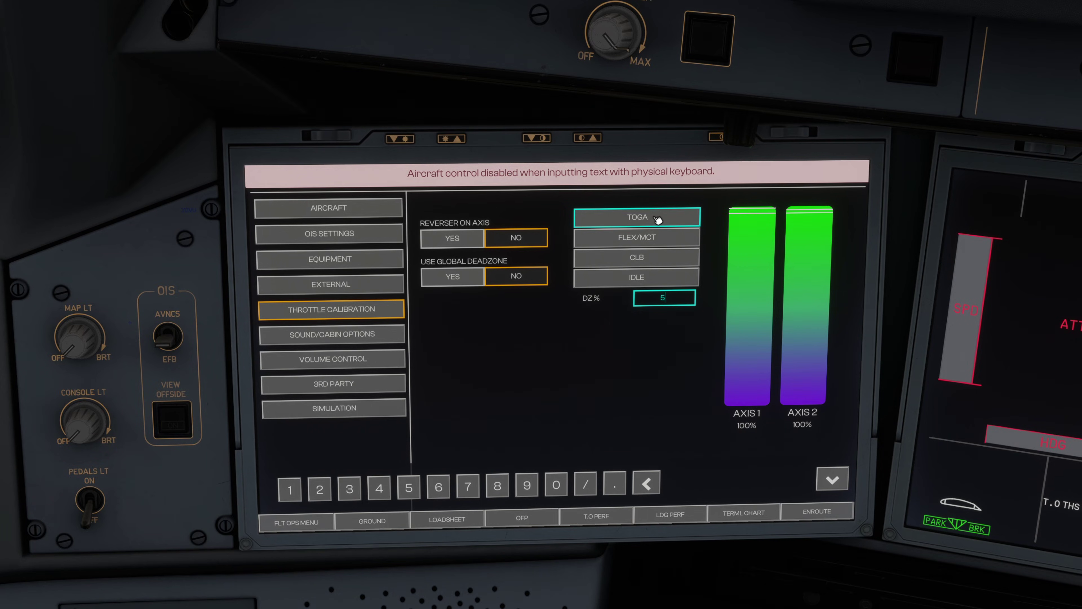
click(657, 218)
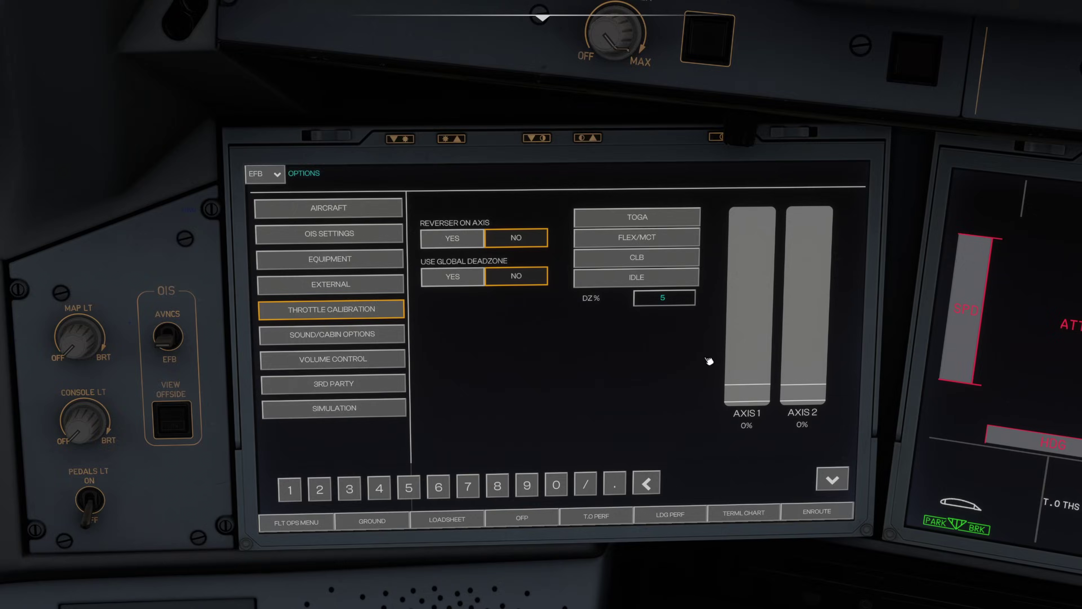
- Check the thrust levers' movement through their range on the centre pedestal, returning them to idle
key(alt+2)
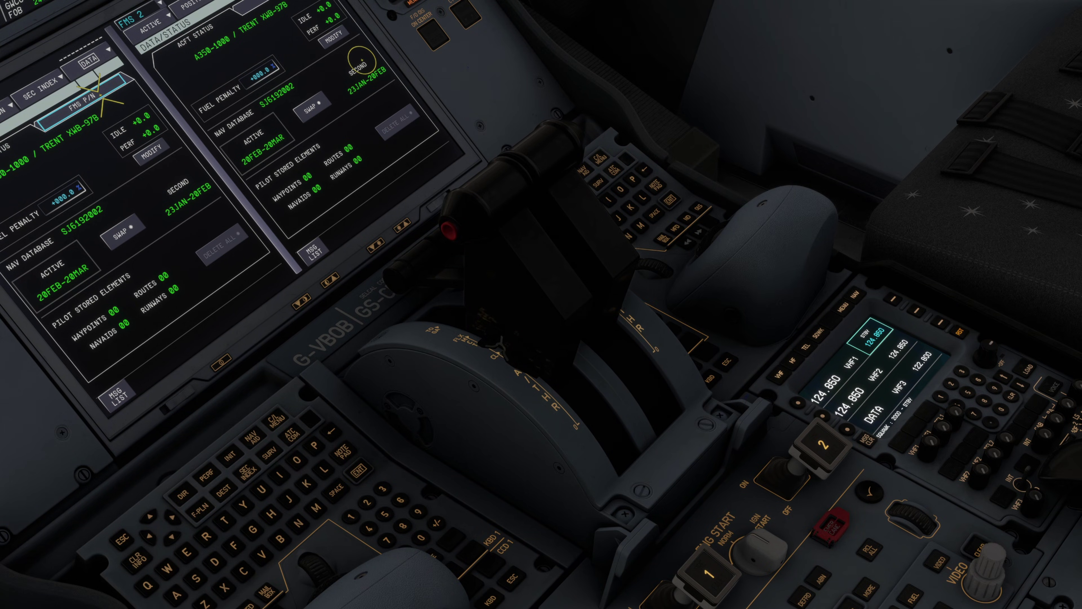
key(F4)
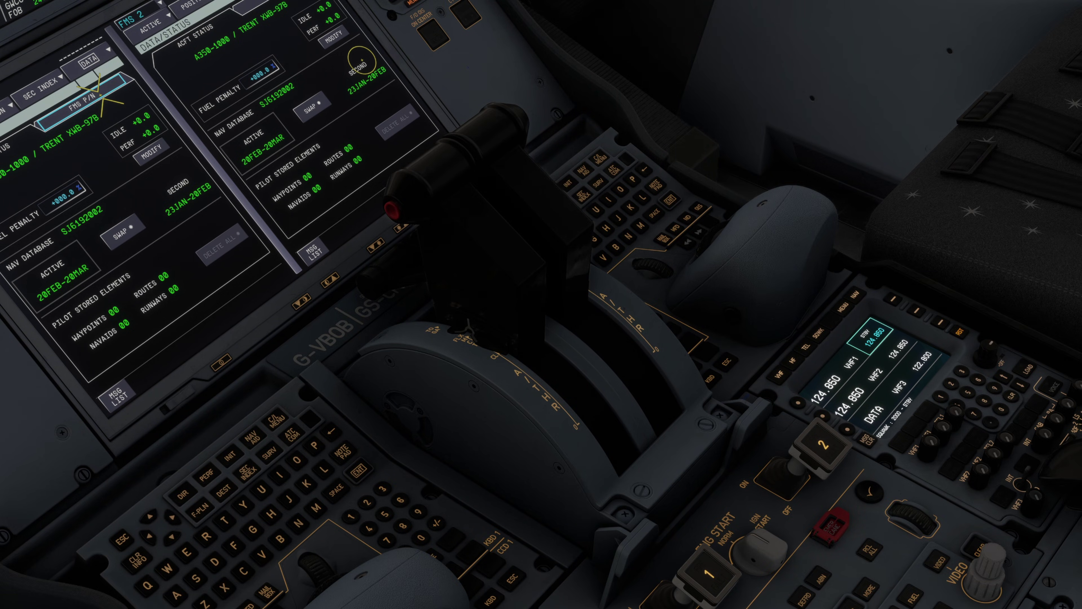
key(F3)
key(F2)
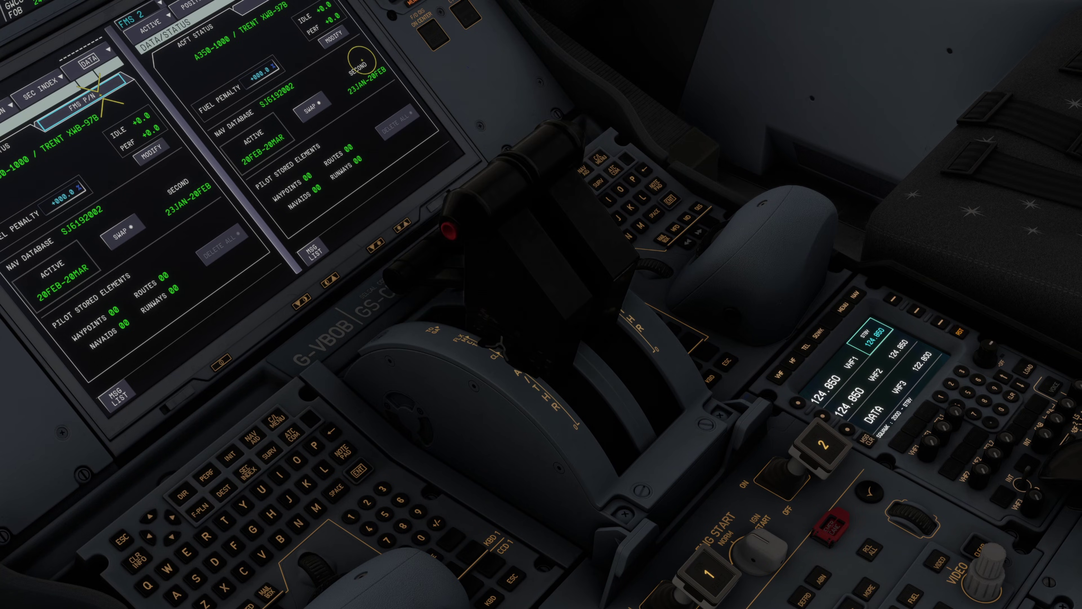
key(F1)
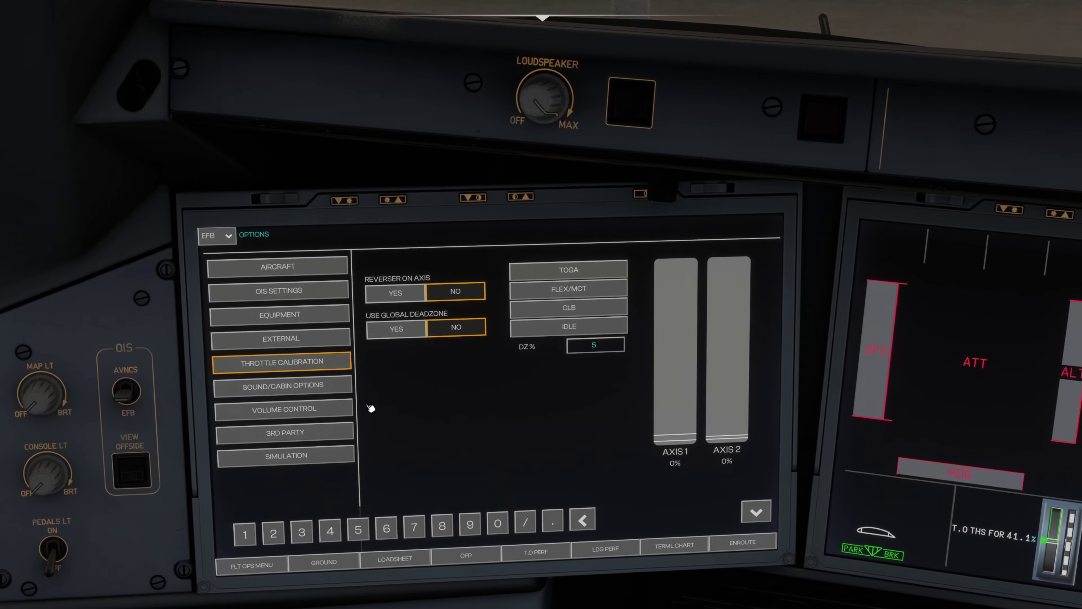
- Try switching the noise cancelling headphones on in the sound and cabin options, and switch them back off
click(340, 385)
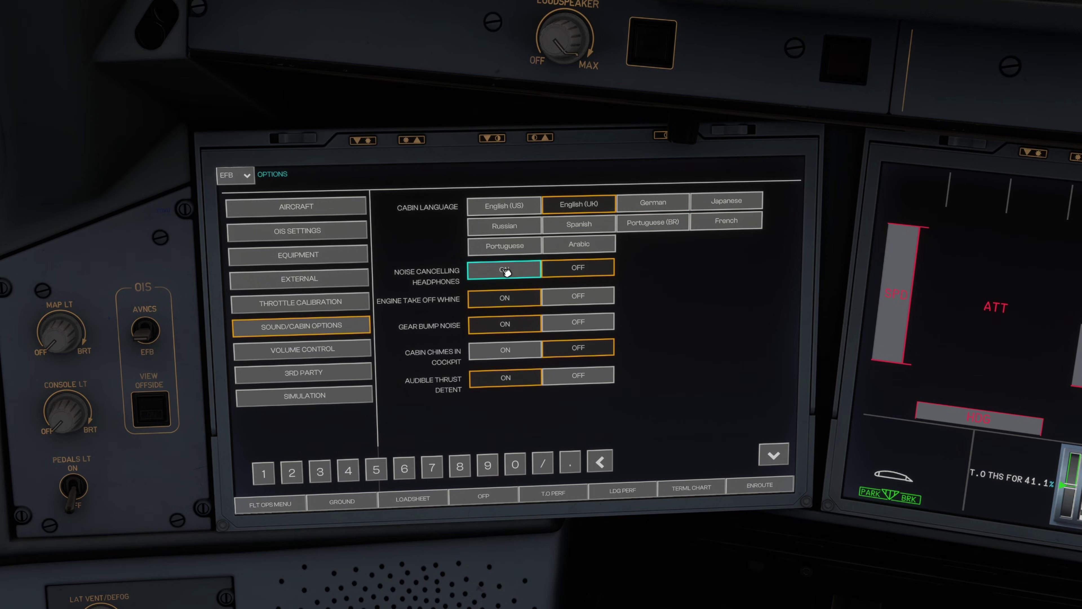
click(505, 271)
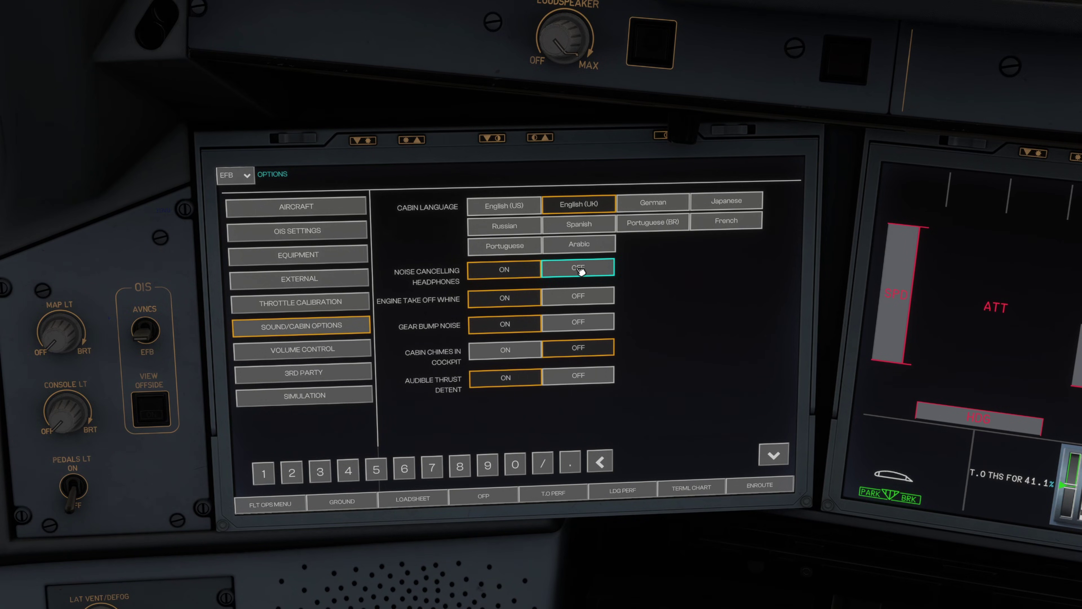
click(575, 272)
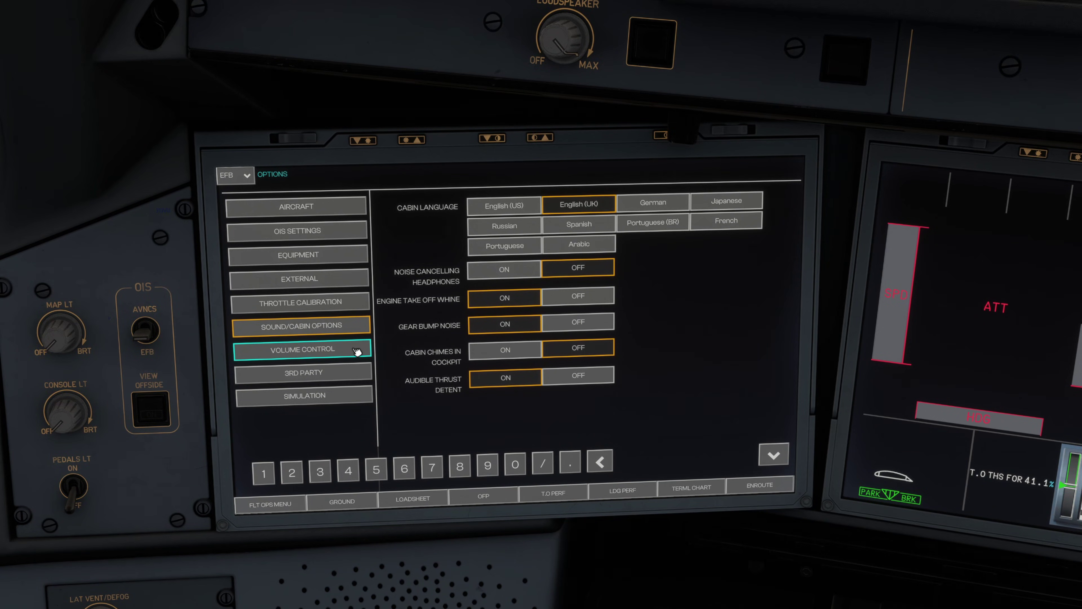
- Review the volume control, simulation and aircraft options, ending on the simulation options
click(357, 353)
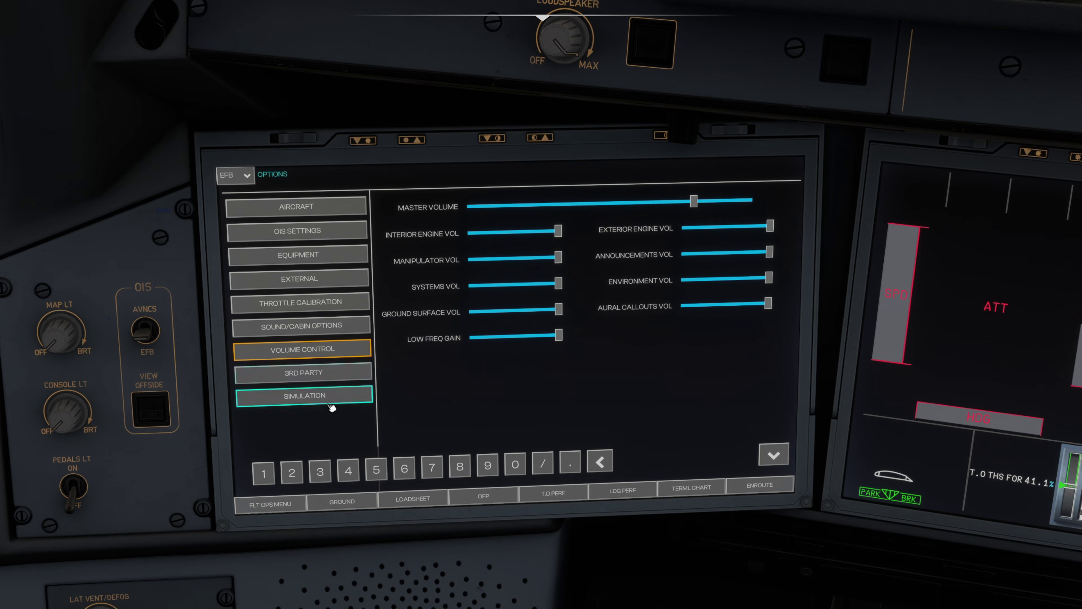
click(330, 398)
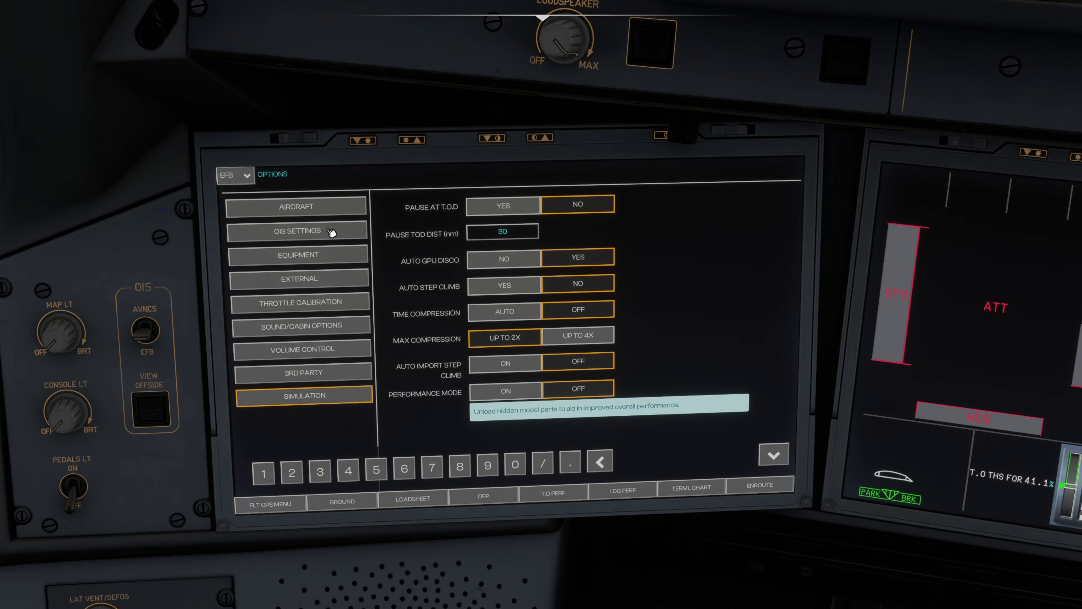
click(326, 210)
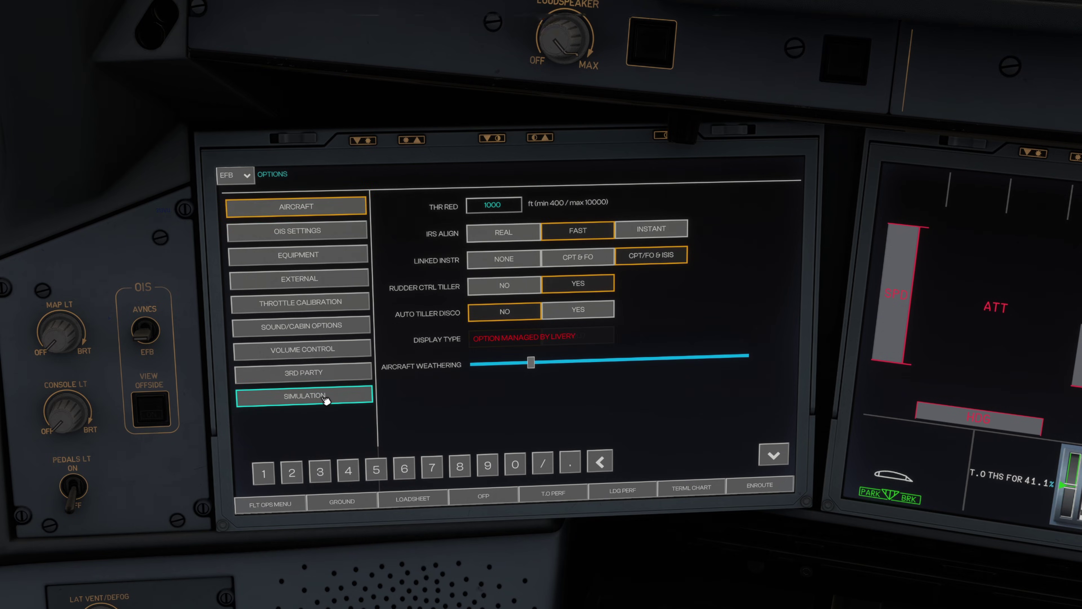
click(326, 398)
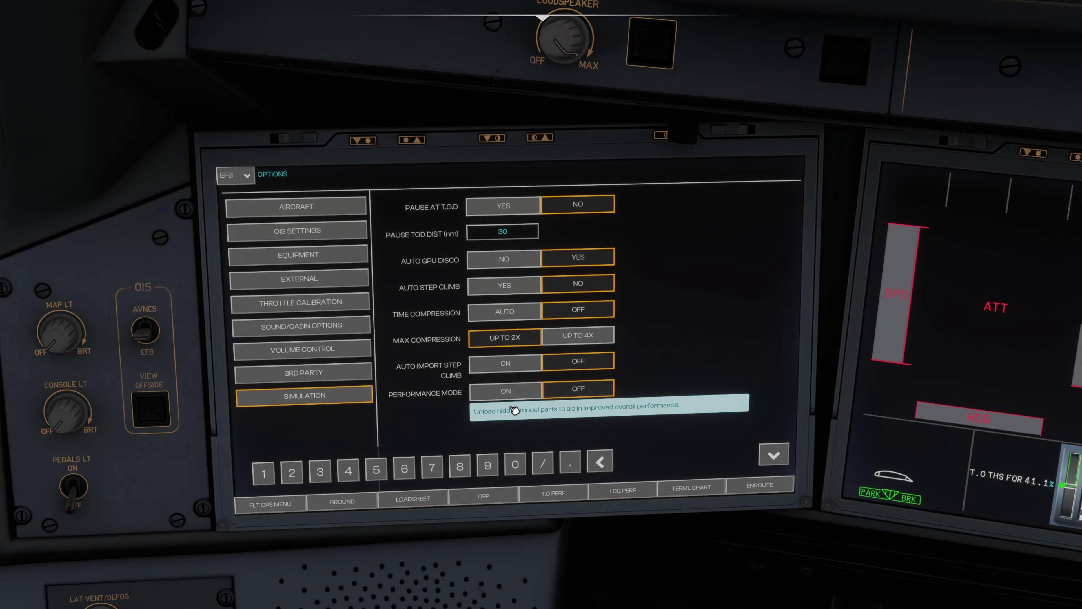
- In the aircraft options, set Auto Tiller Disco to Yes and aircraft weathering to about one fifth of its range
click(318, 212)
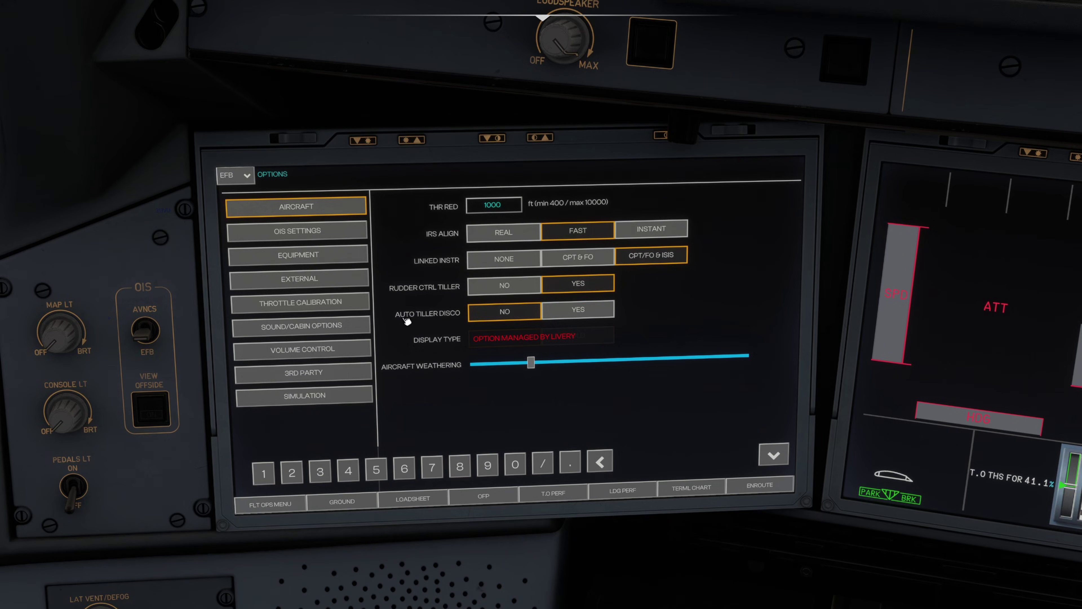
click(581, 317)
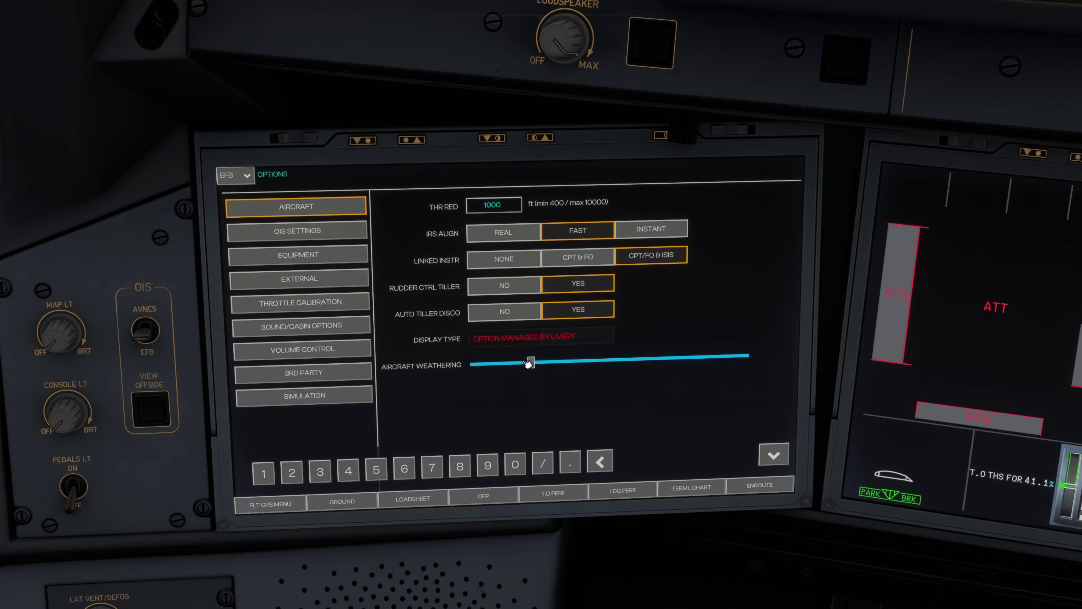
drag(560, 365, 533, 362)
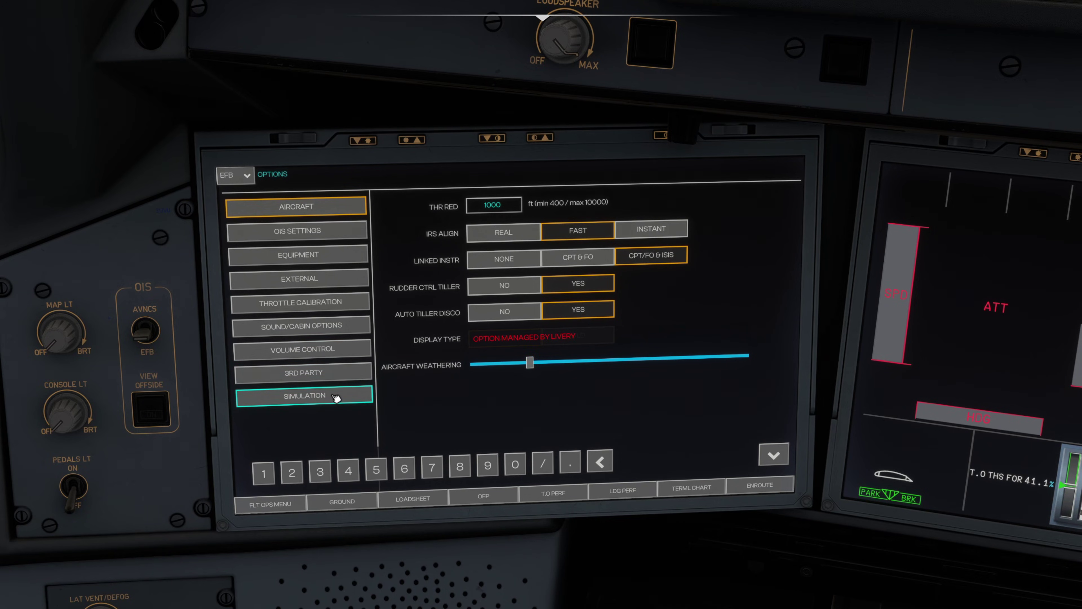
- Recheck the simulation and aircraft options, and review the third-party SimBrief, SayIntentions and Hoppie credential fields
click(337, 397)
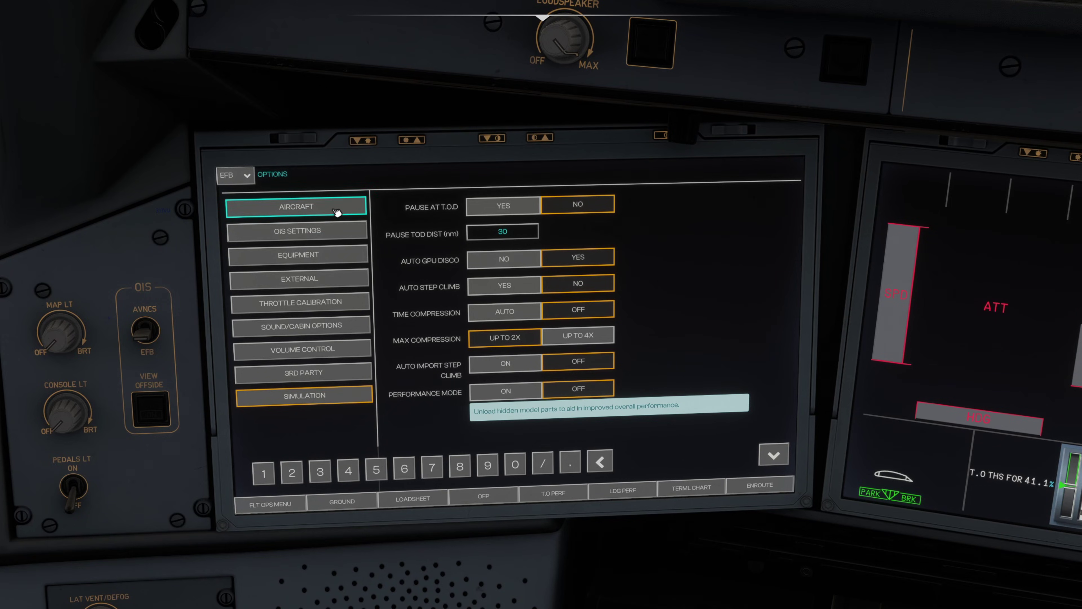
click(336, 211)
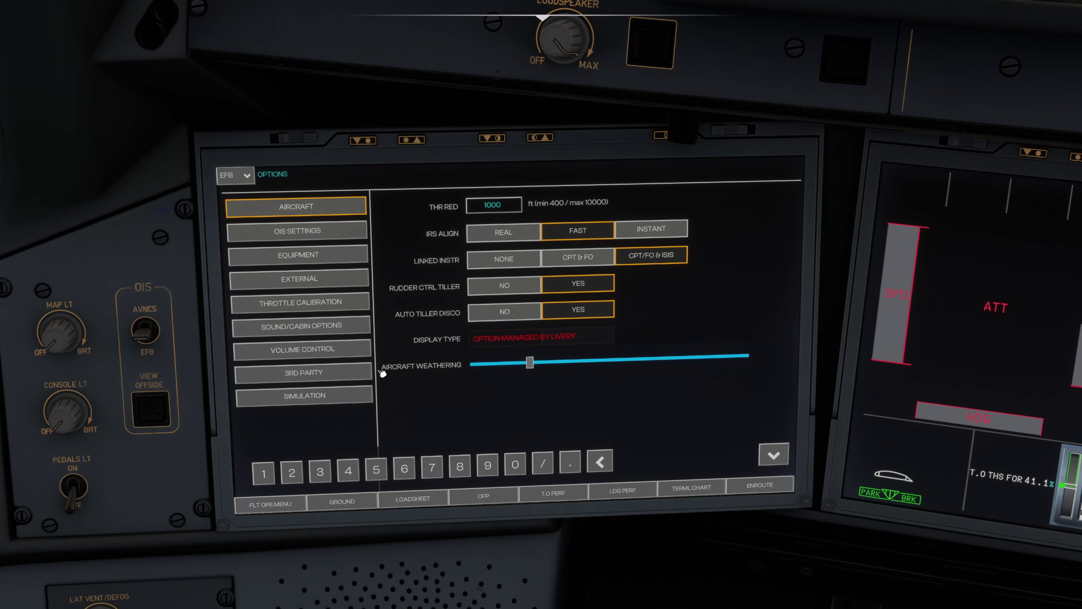
click(326, 374)
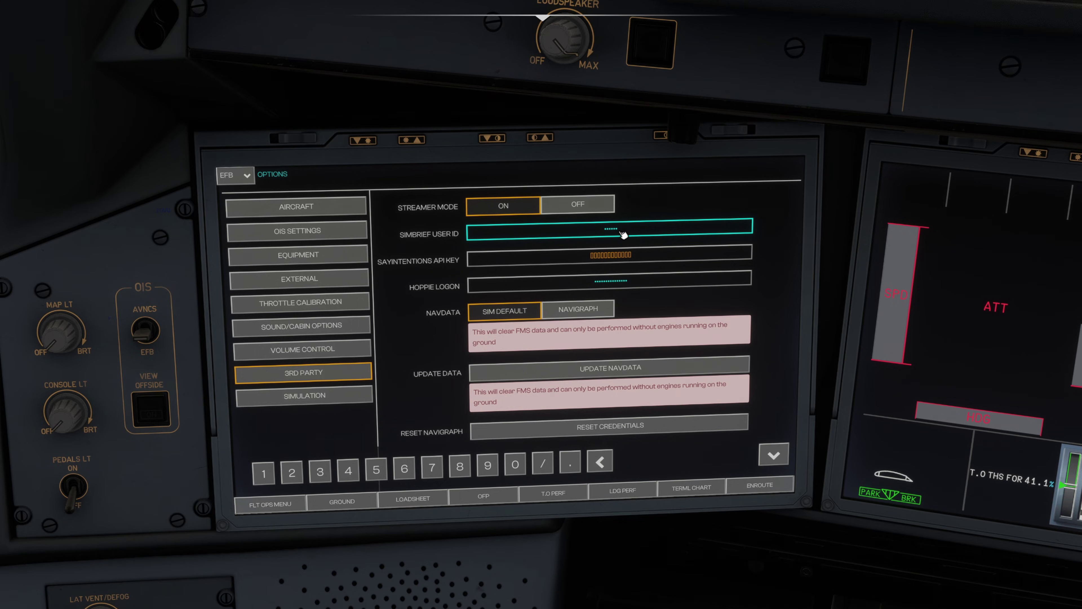
click(612, 288)
click(594, 255)
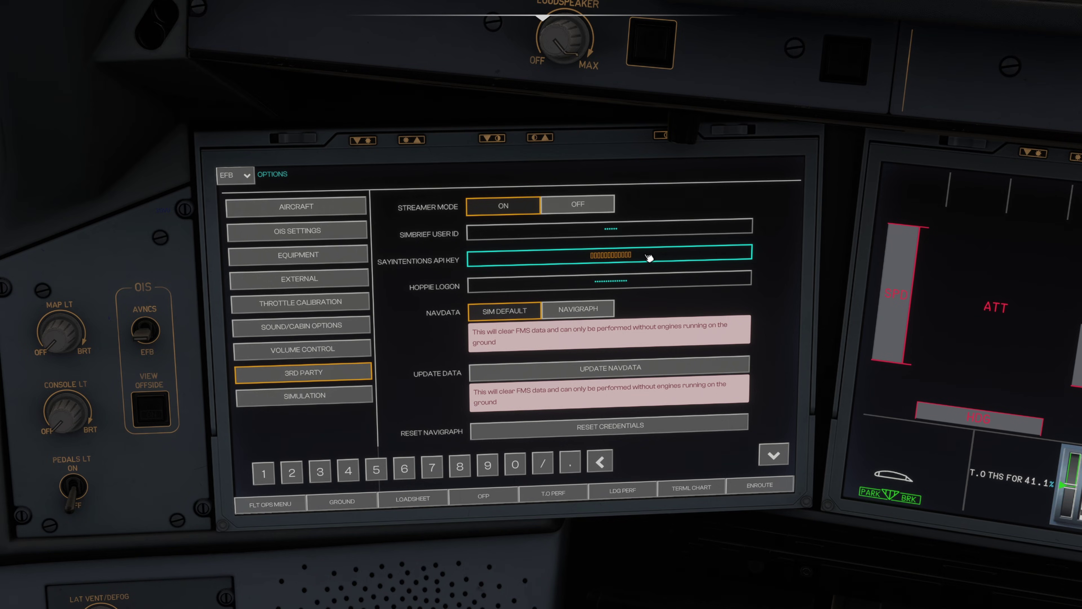
click(609, 235)
click(627, 257)
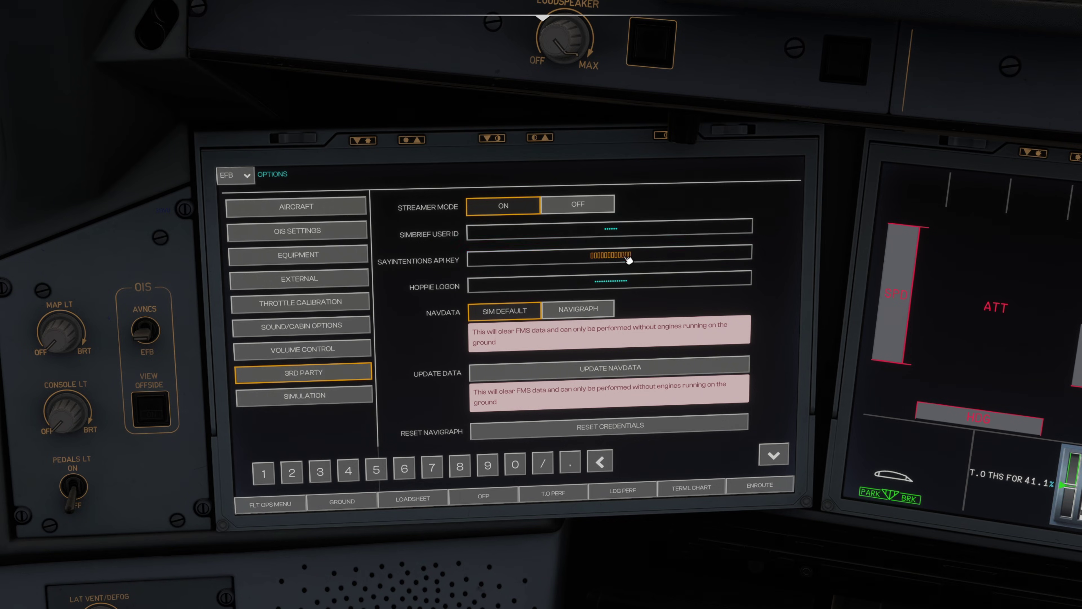
click(620, 281)
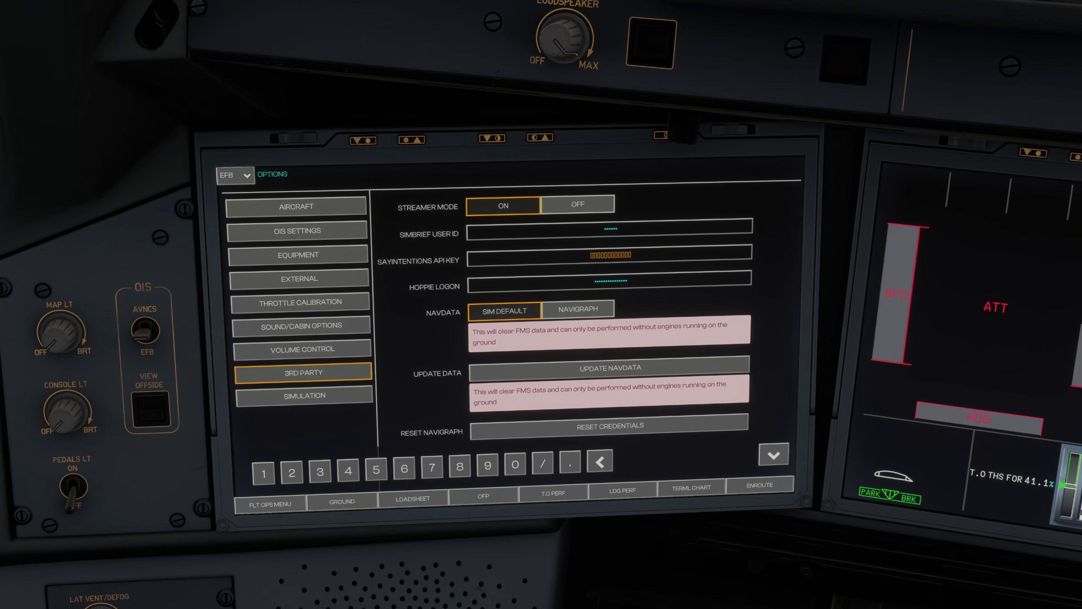
key(ctrl+space)
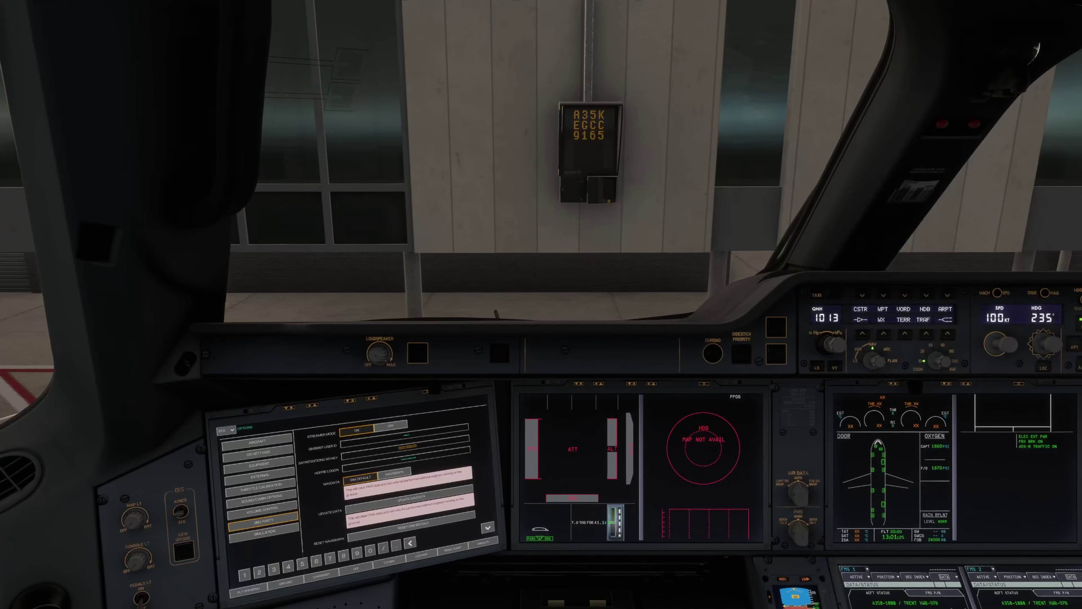